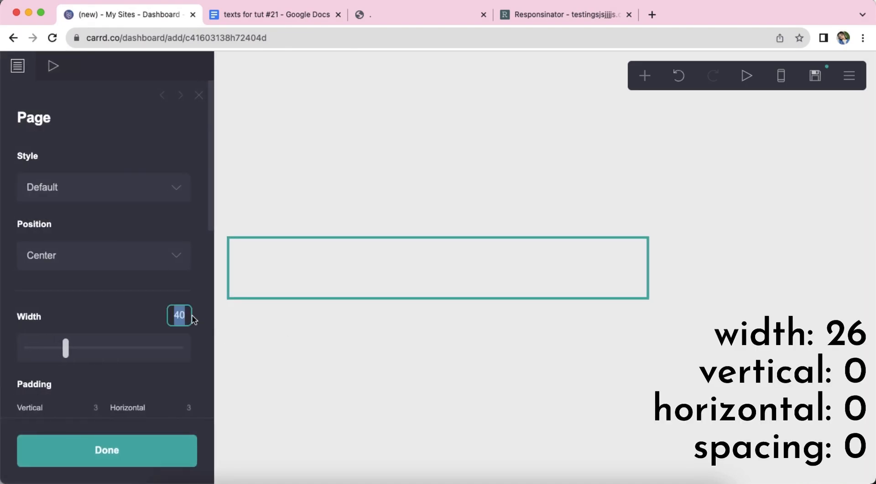
- Set the page width to 26, vertical and horizontal padding to 0, and contents spacing to 0
{"action": "key", "text": "Return"}
{"action": "scroll", "coordinate": [122, 310], "scroll_direction": "down", "scroll_amount": 5}
{"action": "left_click", "coordinate": [23, 263]}
{"action": "left_click", "coordinate": [121, 267]}
{"action": "scroll", "coordinate": [80, 289], "scroll_direction": "down", "scroll_amount": 5}
{"action": "left_click", "coordinate": [23, 287]}
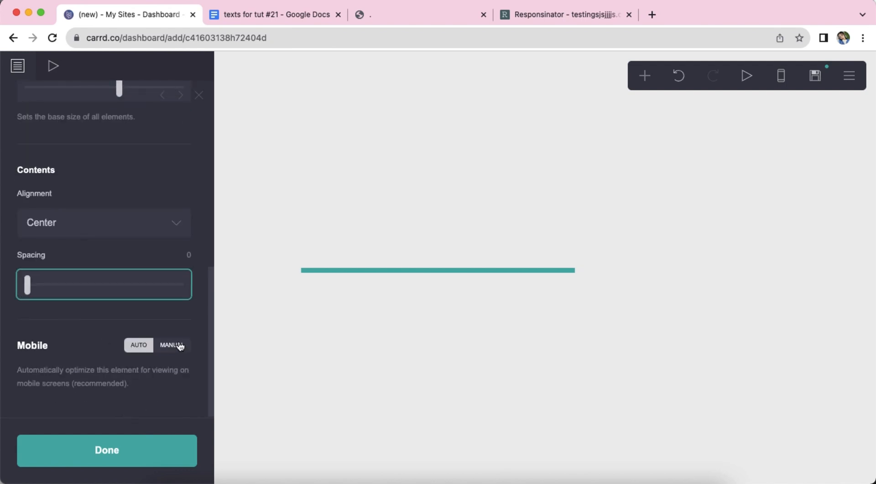
- Switch the page's mobile settings to manual
{"action": "left_click", "coordinate": [178, 344]}
{"action": "scroll", "coordinate": [178, 344], "scroll_direction": "down", "scroll_amount": 3}
{"action": "scroll", "coordinate": [178, 345], "scroll_direction": "down", "scroll_amount": 2}
{"action": "left_click", "coordinate": [184, 310]}
- Set the site background color to #FAFCFF
{"action": "left_click", "coordinate": [379, 344]}
{"action": "double_click", "coordinate": [117, 236]}
{"action": "type", "text": "FAFCFF"}
{"action": "key", "text": "Return"}
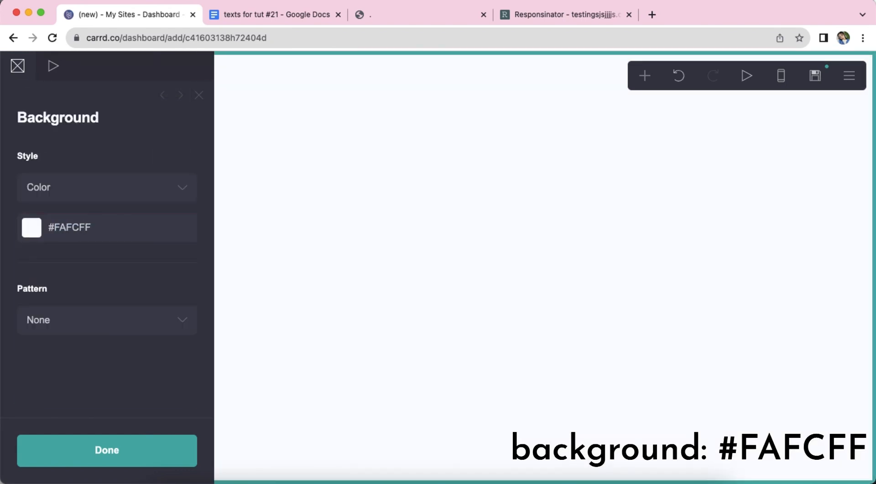
{"action": "left_click", "coordinate": [389, 308]}
- Add a two-column container and set the first column's width to 35
{"action": "left_click", "coordinate": [644, 75]}
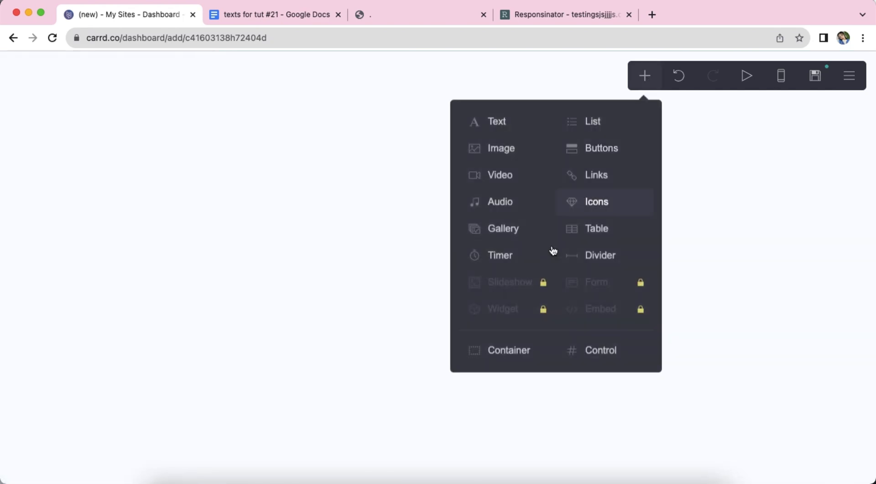
{"action": "left_click", "coordinate": [461, 345]}
{"action": "left_click", "coordinate": [98, 187]}
{"action": "left_click", "coordinate": [95, 201]}
{"action": "left_click", "coordinate": [110, 288]}
{"action": "type", "text": "35"}
{"action": "left_click", "coordinate": [112, 284]}
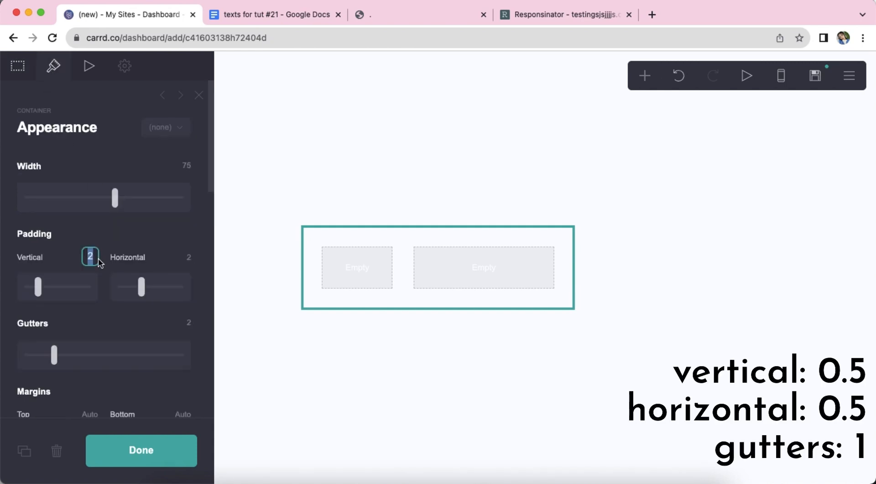
- Set the container's vertical and horizontal padding to 0.5 and its gutters to 1
{"action": "type", "text": "0.5"}
{"action": "key", "text": "Return"}
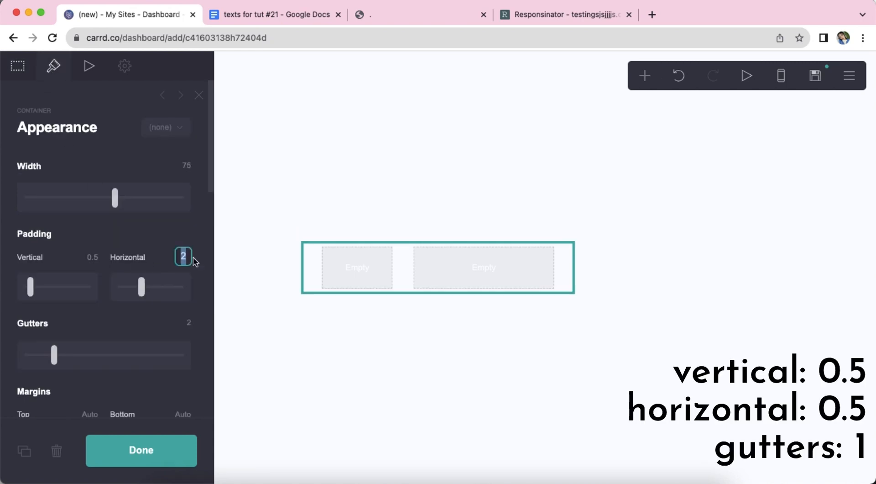
{"action": "type", "text": "0.5"}
{"action": "key", "text": "Return"}
- Give the container a gradient background of the Radial type
{"action": "scroll", "coordinate": [121, 297], "scroll_direction": "down", "scroll_amount": 10}
{"action": "left_click", "coordinate": [97, 229]}
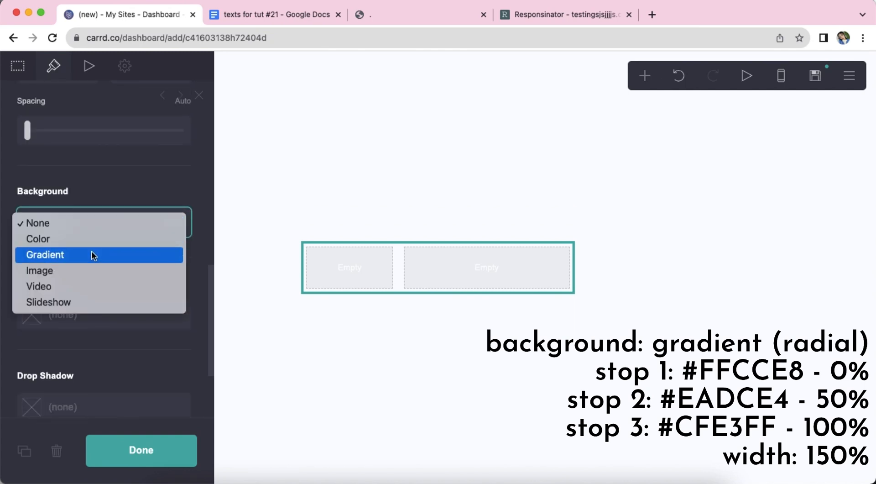
{"action": "left_click", "coordinate": [90, 252]}
{"action": "left_click", "coordinate": [94, 261]}
{"action": "left_click", "coordinate": [91, 279]}
- Set the container gradient's first stop to #FFCCE8 and its second stop to #EADCE4
{"action": "scroll", "coordinate": [96, 293], "scroll_direction": "down", "scroll_amount": 4}
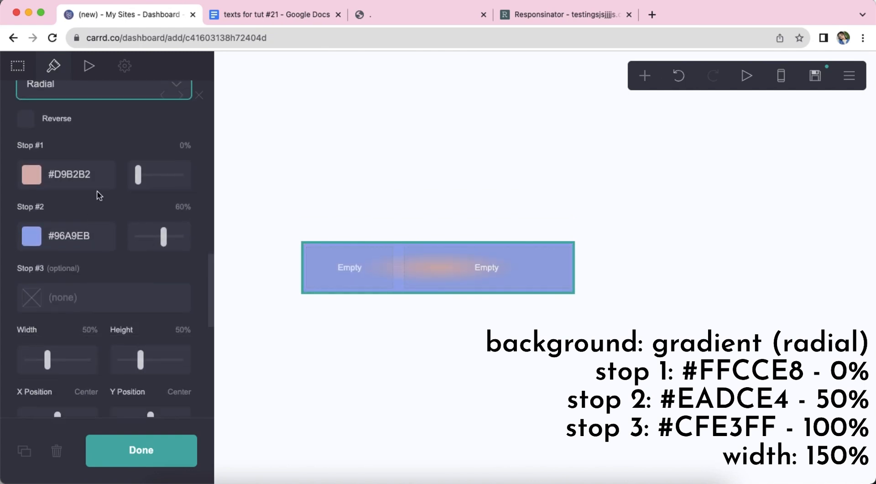
{"action": "left_click", "coordinate": [102, 179]}
{"action": "type", "text": "FFCCE8"}
{"action": "key", "text": "Return"}
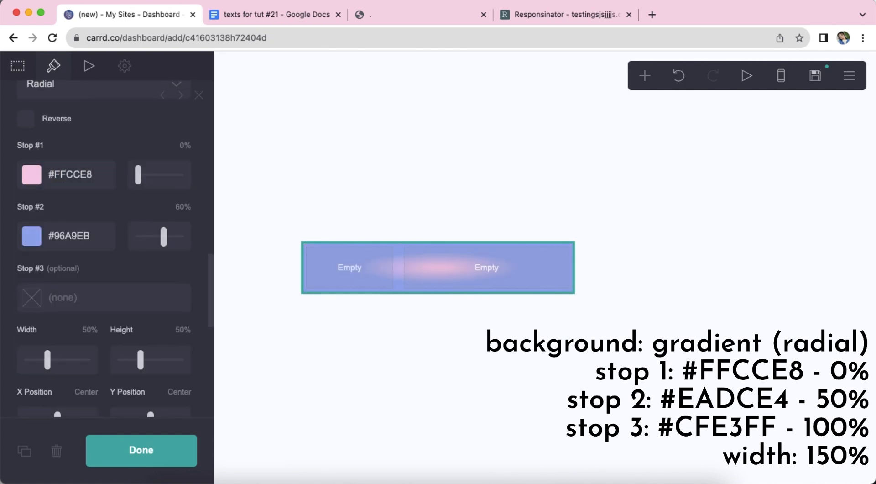
{"action": "left_click", "coordinate": [91, 238]}
{"action": "type", "text": "EADCE"}
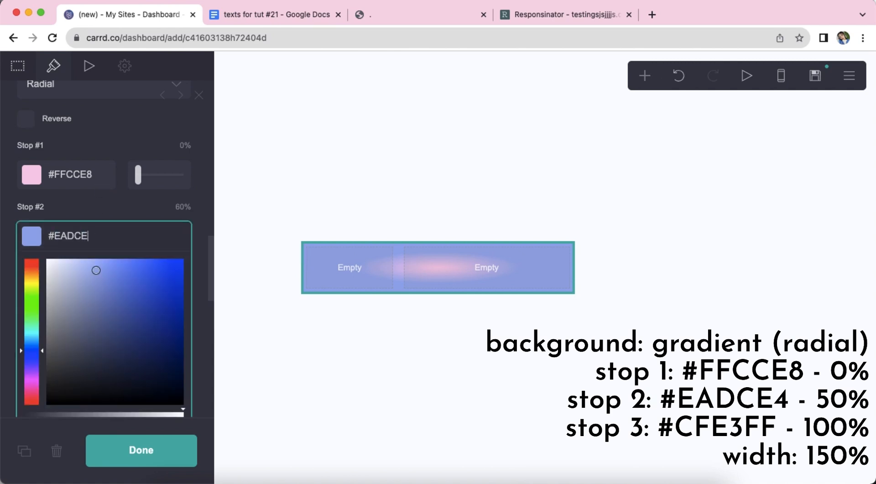
{"action": "type", "text": "4"}
{"action": "key", "text": "Return"}
- Set the gradient's third stop to #CFE3FF, the second stop's position to 50%, and the gradient width to 150%
{"action": "left_click", "coordinate": [100, 301]}
{"action": "type", "text": "CFE3FF"}
{"action": "key", "text": "Return"}
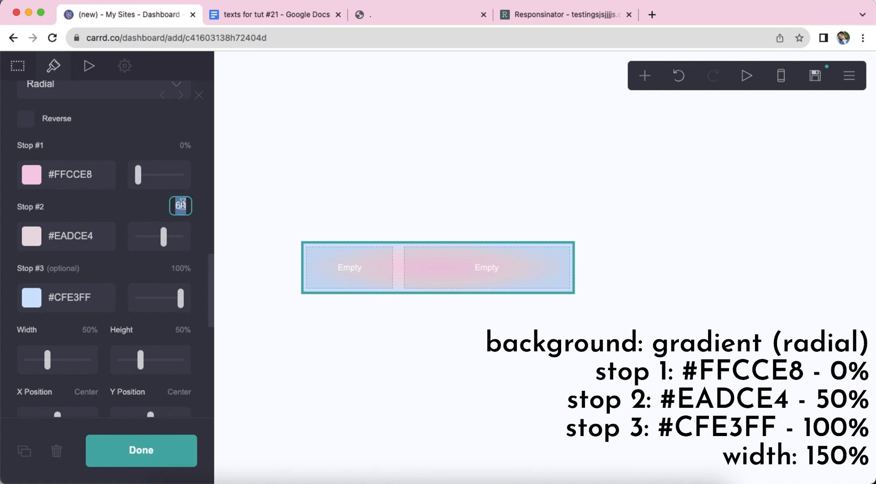
{"action": "scroll", "coordinate": [102, 277], "scroll_direction": "down", "scroll_amount": 4}
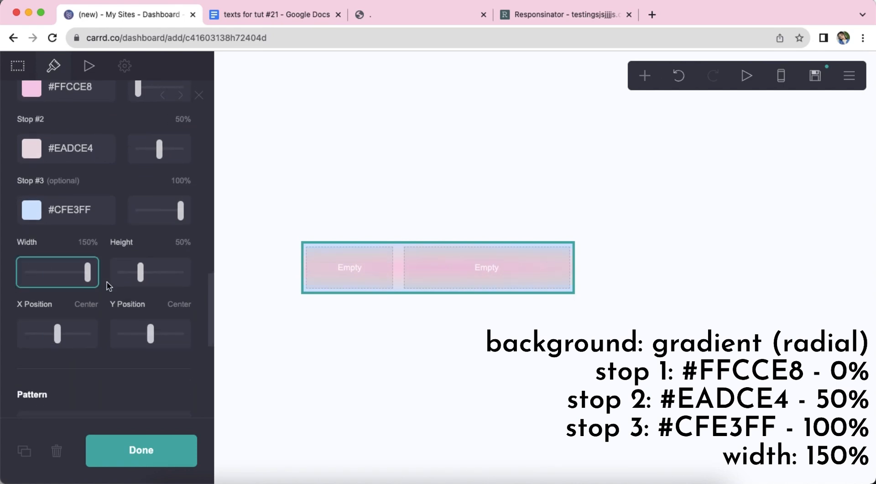
- Give the container a #FAFCFF border with a width of 10
{"action": "scroll", "coordinate": [108, 285], "scroll_direction": "down", "scroll_amount": 12}
{"action": "left_click", "coordinate": [111, 220]}
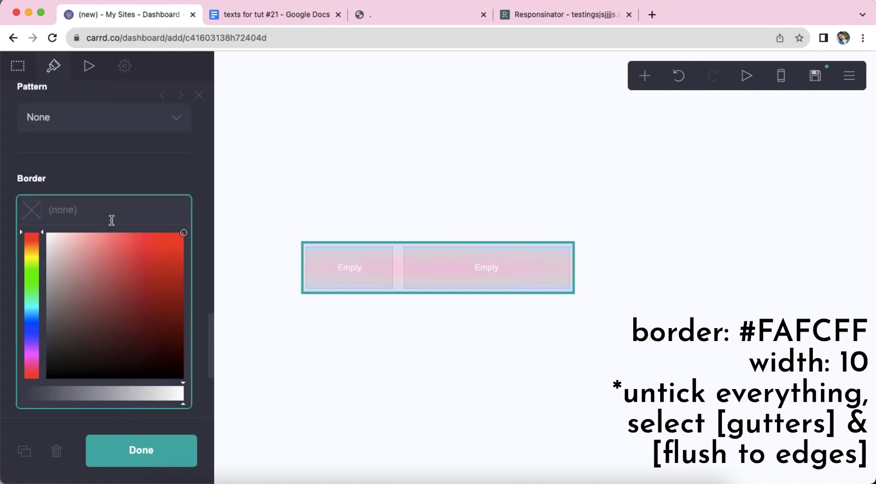
{"action": "type", "text": "FAFCFF"}
{"action": "key", "text": "Return"}
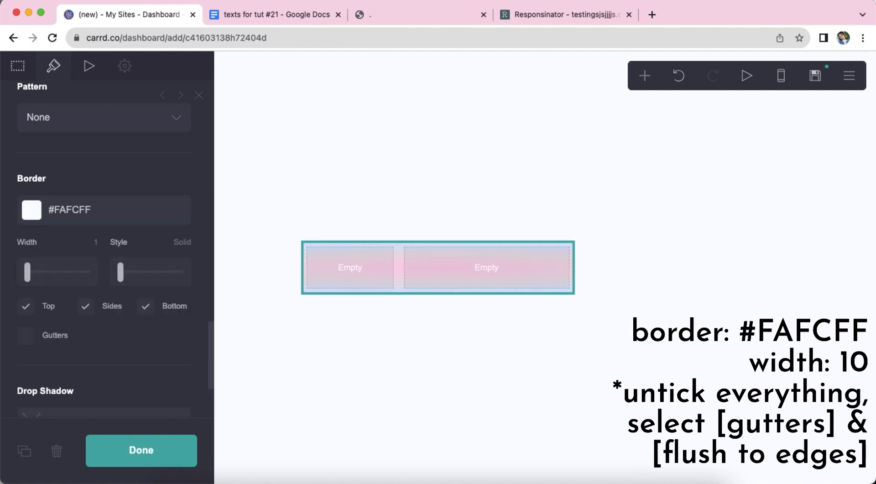
{"action": "type", "text": "0"}
{"action": "key", "text": "Return"}
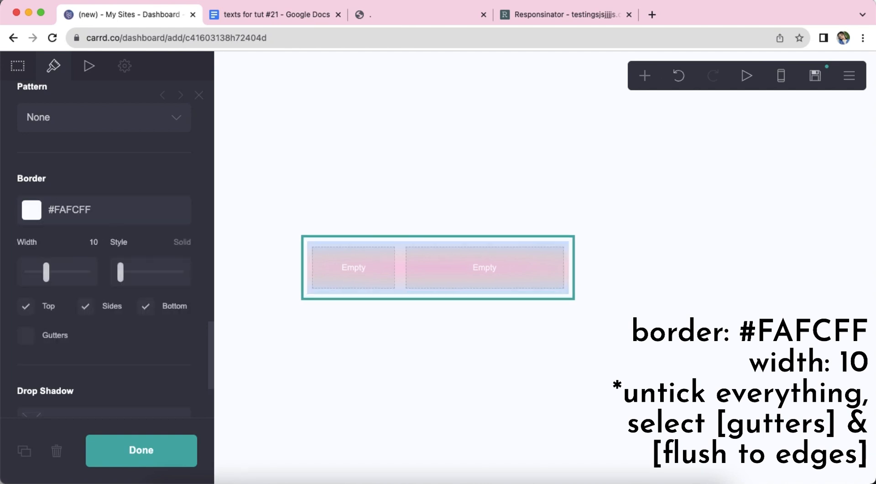
- Disable the container border's top, sides and bottom, and enable Gutters with Flush to edges
{"action": "left_click", "coordinate": [33, 311]}
{"action": "left_click", "coordinate": [86, 306]}
{"action": "left_click", "coordinate": [145, 306]}
{"action": "left_click", "coordinate": [28, 336]}
{"action": "left_click", "coordinate": [86, 335]}
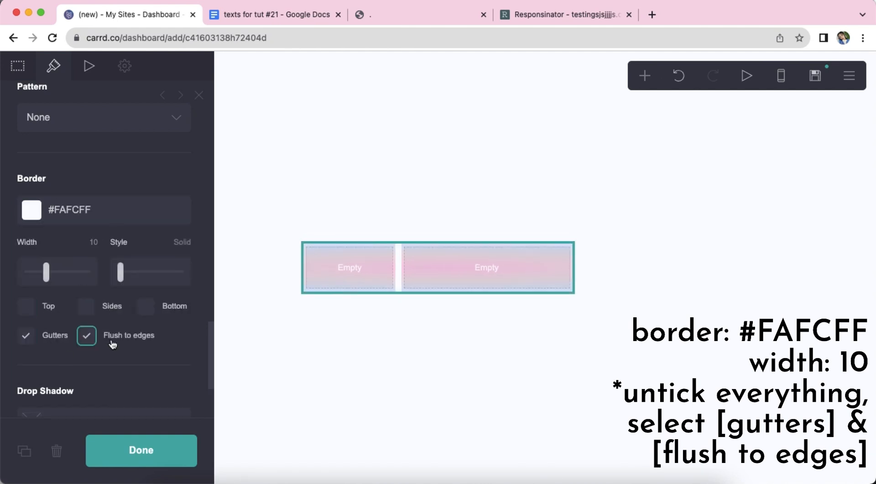
- Compare the container's border color with the site background color
{"action": "left_click", "coordinate": [30, 210]}
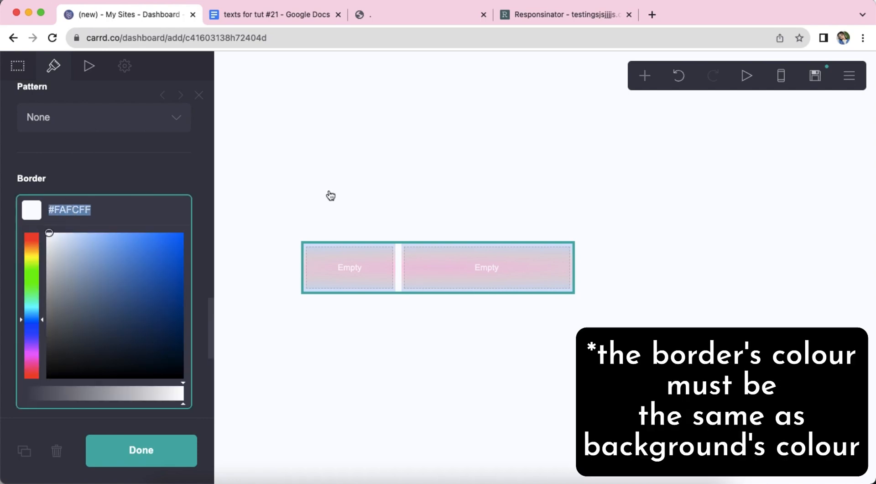
{"action": "left_click", "coordinate": [306, 201]}
{"action": "double_click", "coordinate": [109, 230]}
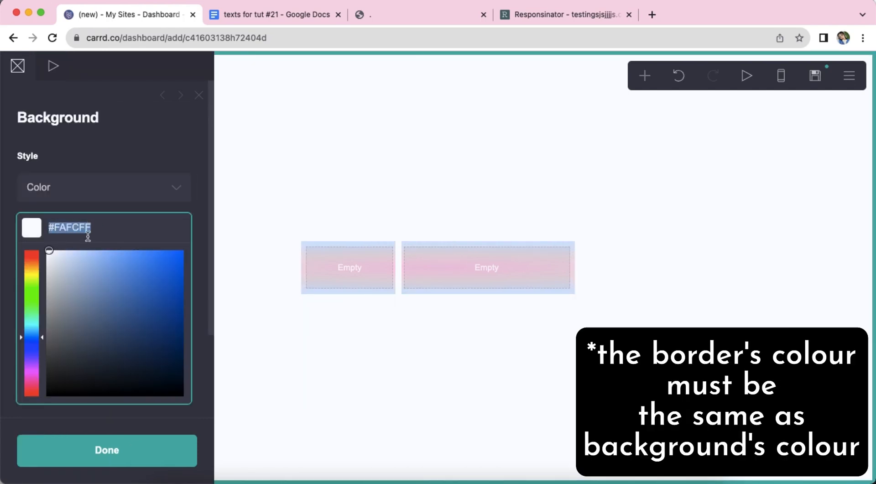
{"action": "left_click", "coordinate": [319, 172]}
- Set the container's corner rounding to 0.5
{"action": "left_click", "coordinate": [350, 241]}
{"action": "scroll", "coordinate": [104, 289], "scroll_direction": "down", "scroll_amount": 5}
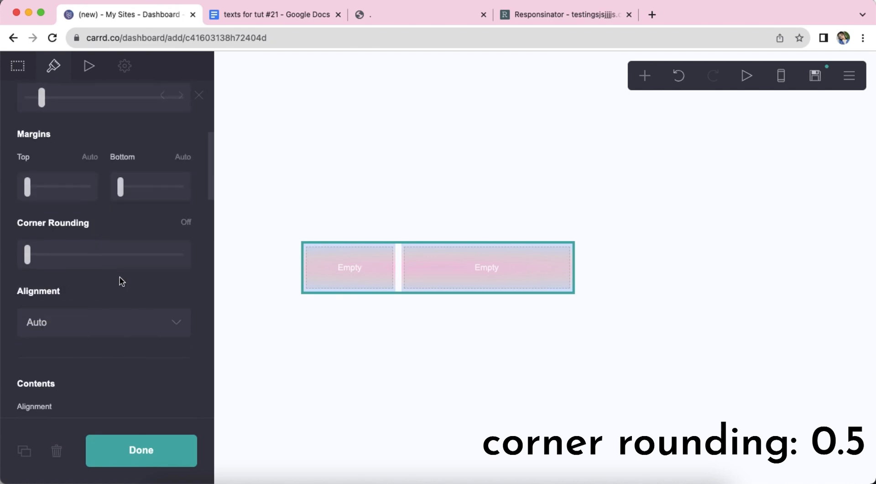
{"action": "scroll", "coordinate": [187, 231], "scroll_direction": "down", "scroll_amount": 10}
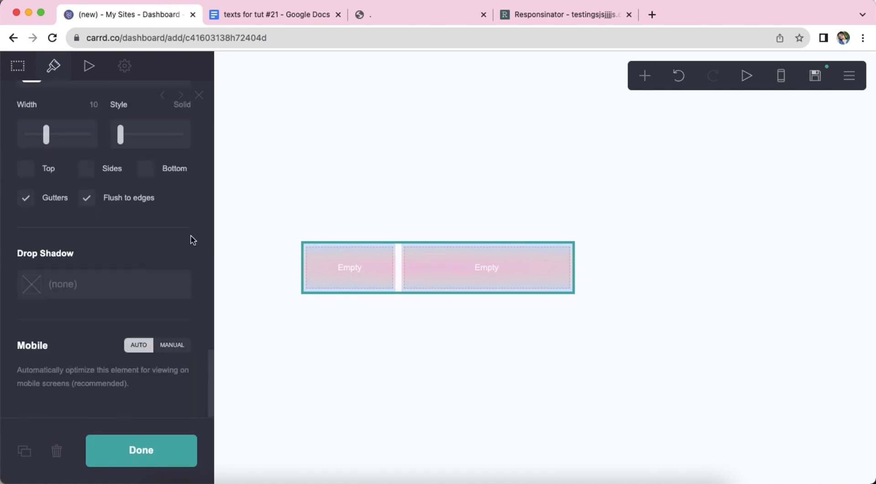
- In the mobile view, switch the container's mobile settings to manual and keep its two columns side by side
{"action": "left_click", "coordinate": [781, 75]}
{"action": "left_click", "coordinate": [172, 345]}
{"action": "scroll", "coordinate": [136, 292], "scroll_direction": "down", "scroll_amount": 4}
{"action": "left_click", "coordinate": [108, 262]}
{"action": "left_click", "coordinate": [108, 246]}
{"action": "left_click", "coordinate": [461, 374]}
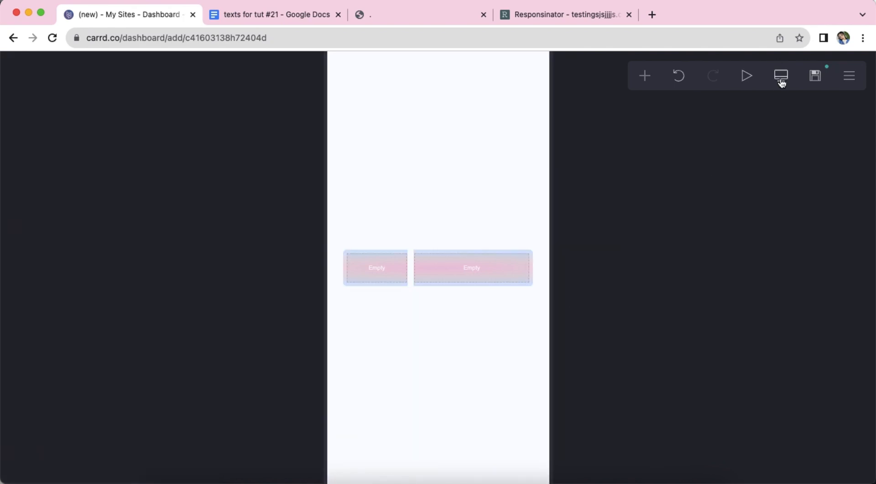
{"action": "left_click", "coordinate": [781, 75]}
- Add a gallery element and move it into the container's narrow first column
{"action": "left_click", "coordinate": [651, 79]}
{"action": "left_click", "coordinate": [509, 227]}
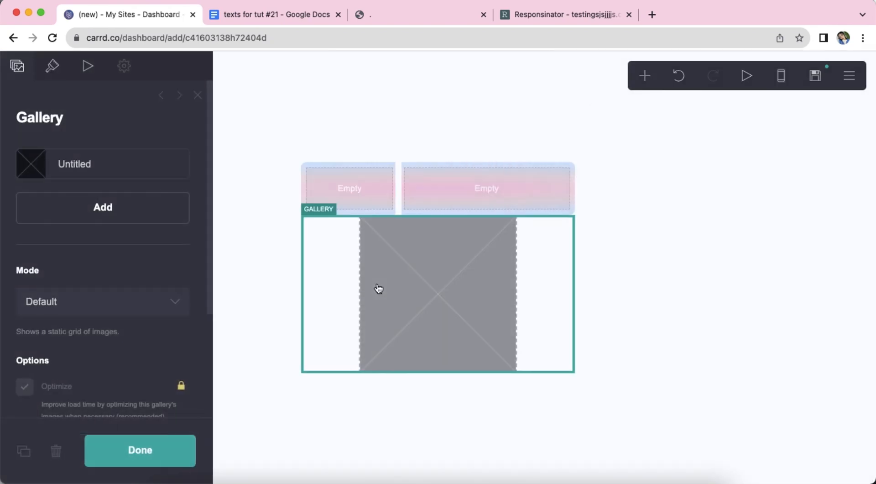
{"action": "left_click_drag", "start_coordinate": [377, 289], "coordinate": [344, 201]}
- Set the gallery's spacing to 1.5 and its image size to 5.875
{"action": "left_click", "coordinate": [54, 67]}
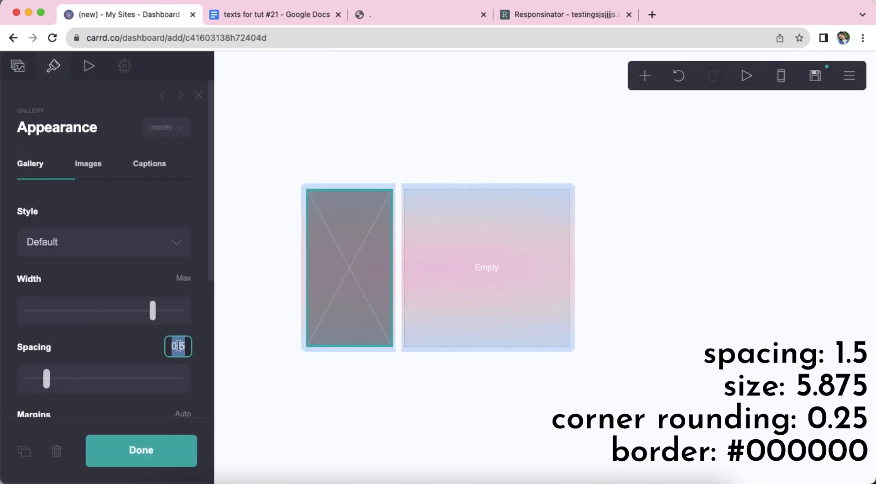
{"action": "left_click", "coordinate": [88, 163]}
{"action": "double_click", "coordinate": [172, 210]}
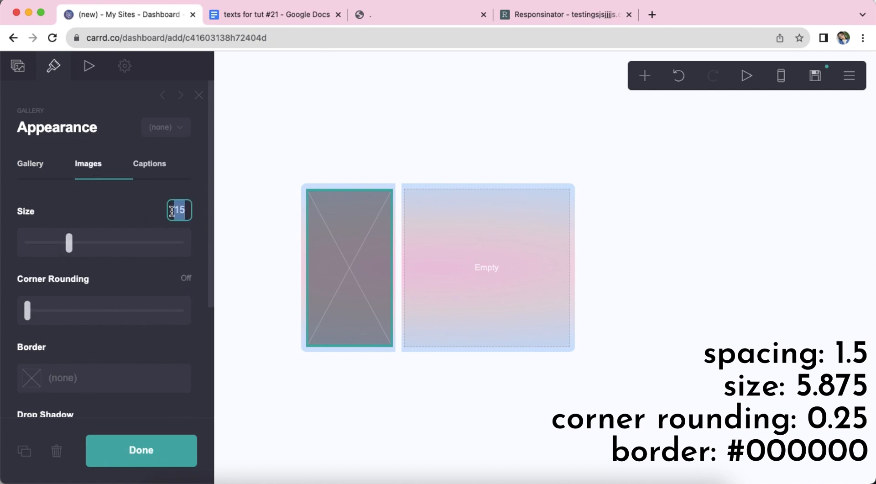
{"action": "type", "text": "5.9"}
{"action": "key", "text": "Return"}
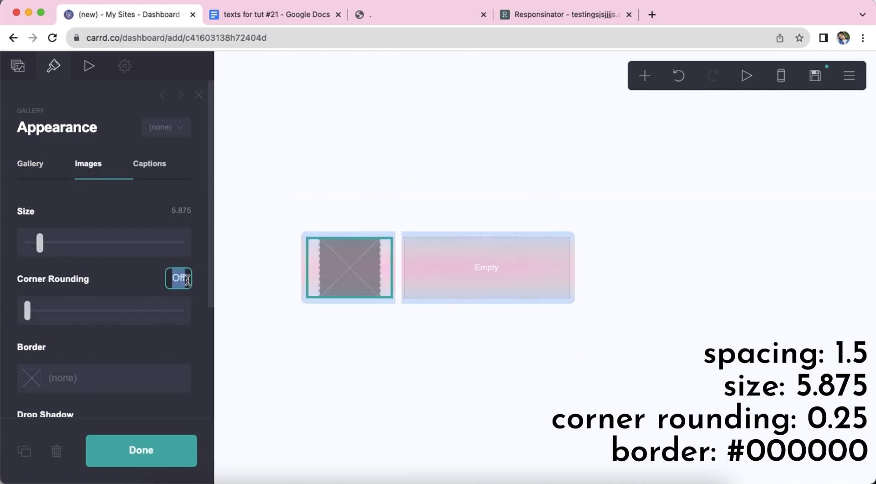
- Give the gallery images a corner rounding of 0.25 and a #000000 border
{"action": "scroll", "coordinate": [131, 297], "scroll_direction": "down", "scroll_amount": 4}
{"action": "left_click", "coordinate": [89, 219]}
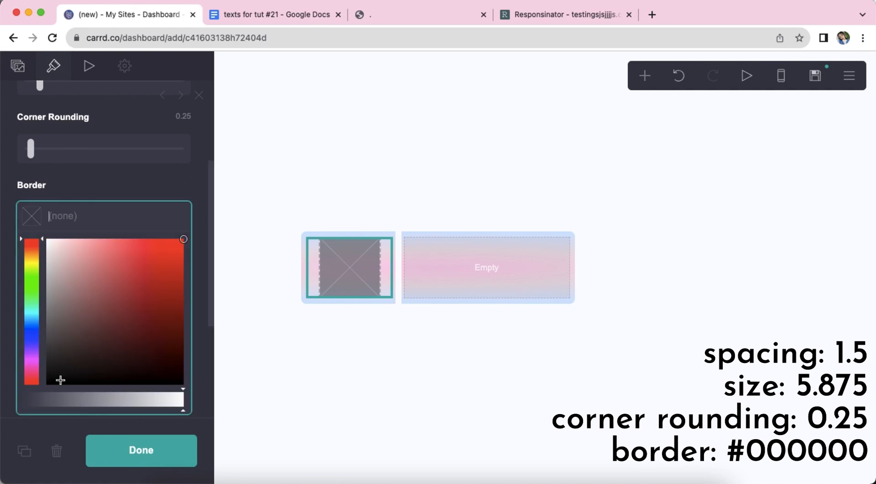
{"action": "left_click_drag", "start_coordinate": [61, 380], "coordinate": [18, 395]}
{"action": "left_click", "coordinate": [85, 192]}
- Add a #FCAEC2 drop shadow to the gallery images
{"action": "scroll", "coordinate": [88, 274], "scroll_direction": "down", "scroll_amount": 2}
{"action": "left_click", "coordinate": [105, 284]}
{"action": "type", "text": "FCA"}
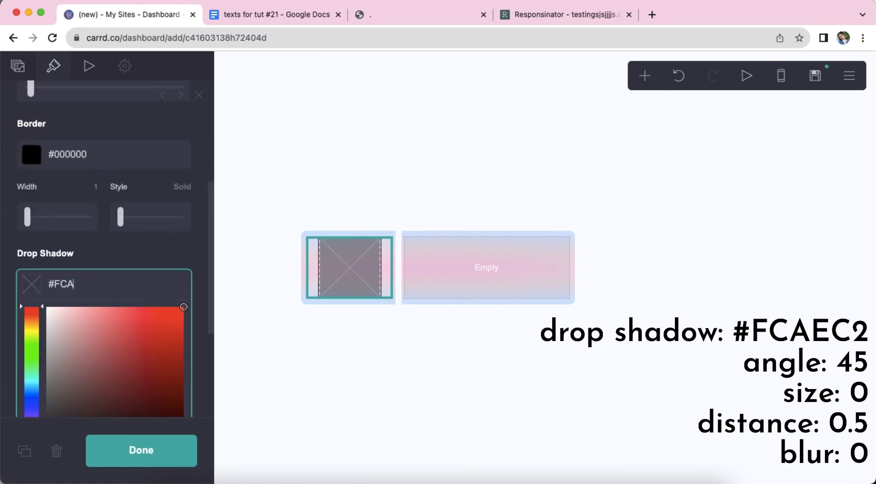
{"action": "type", "text": "EC2"}
{"action": "key", "text": "Return"}
- Set the gallery images' drop shadow to a 45° angle, 0.5 distance and 0 blur
{"action": "scroll", "coordinate": [93, 217], "scroll_direction": "down", "scroll_amount": 3}
{"action": "type", "text": "4"}
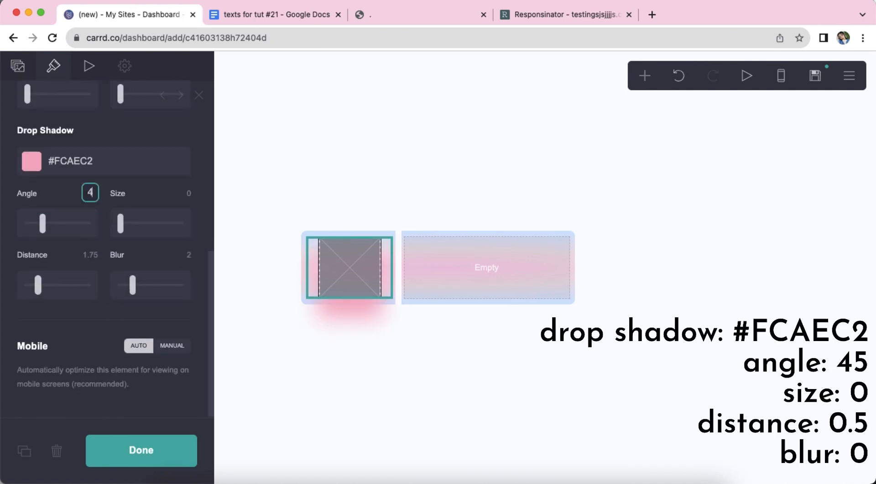
{"action": "type", "text": "5"}
{"action": "key", "text": "Return"}
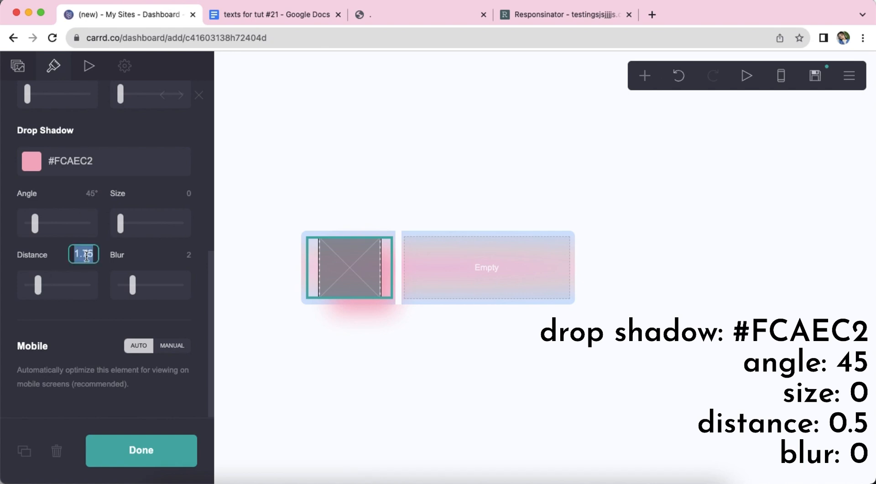
{"action": "type", "text": "0.5"}
{"action": "key", "text": "Return"}
{"action": "left_click", "coordinate": [125, 295]}
{"action": "type", "text": "0"}
{"action": "key", "text": "Return"}
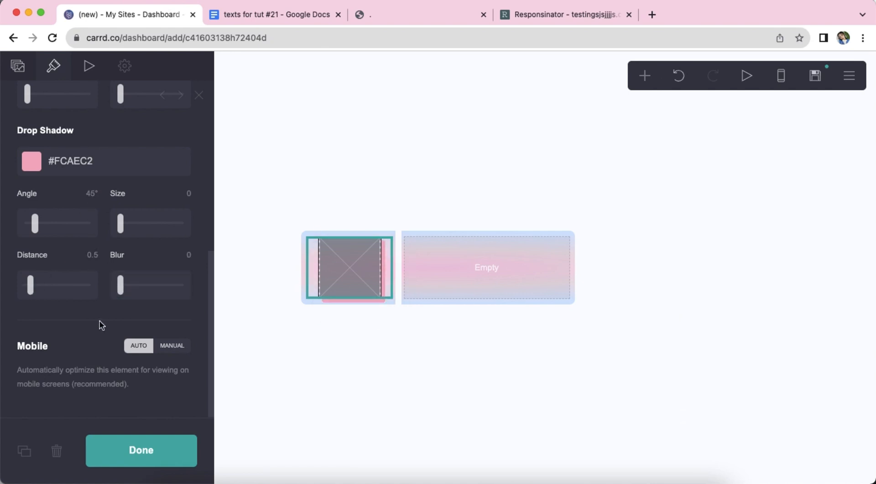
- In the mobile view, switch the gallery images' mobile settings to manual and set the mobile size to 5.375
{"action": "left_click", "coordinate": [781, 75]}
{"action": "left_click", "coordinate": [172, 346]}
{"action": "left_click", "coordinate": [182, 341]}
{"action": "type", "text": "5.375"}
{"action": "key", "text": "Return"}
{"action": "left_click", "coordinate": [781, 77]}
- Add two more image items to the gallery for a total of three
{"action": "scroll", "coordinate": [106, 268], "scroll_direction": "up", "scroll_amount": 10}
{"action": "left_click", "coordinate": [21, 110]}
{"action": "left_click", "coordinate": [96, 204]}
{"action": "left_click", "coordinate": [104, 235]}
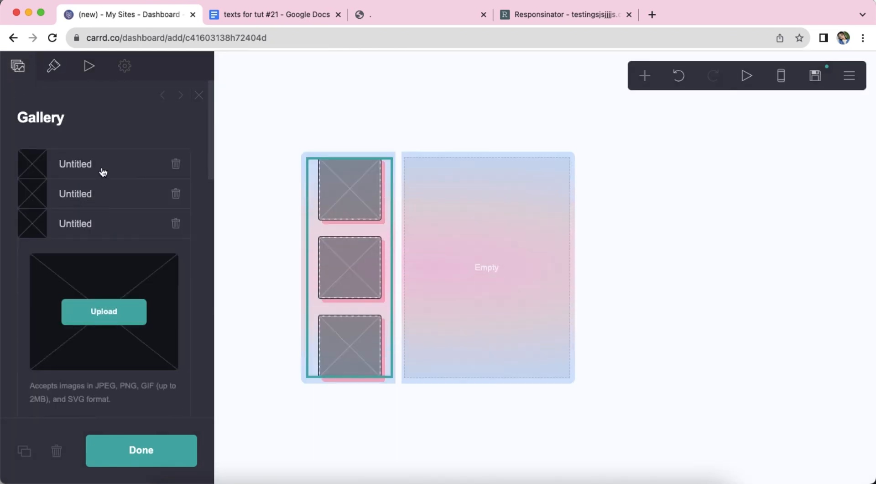
- Upload a photo from the "carrd 72 (diaries crd)" folder into the first gallery item and enlarge its crop area before accepting
{"action": "left_click", "coordinate": [101, 169]}
{"action": "left_click", "coordinate": [113, 245]}
{"action": "scroll", "coordinate": [350, 253], "scroll_direction": "down", "scroll_amount": 5}
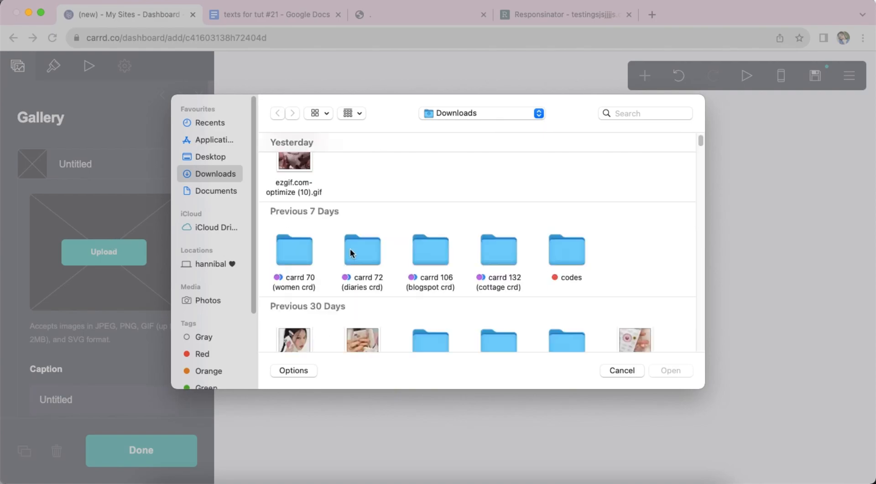
{"action": "double_click", "coordinate": [352, 255]}
{"action": "left_click", "coordinate": [20, 70]}
{"action": "left_click_drag", "start_coordinate": [438, 297], "coordinate": [544, 391]}
{"action": "left_click", "coordinate": [838, 69]}
- Upload the photo of hands holding a phone with a bear charm into the second gallery item, cropped to the full picture
{"action": "left_click", "coordinate": [101, 193]}
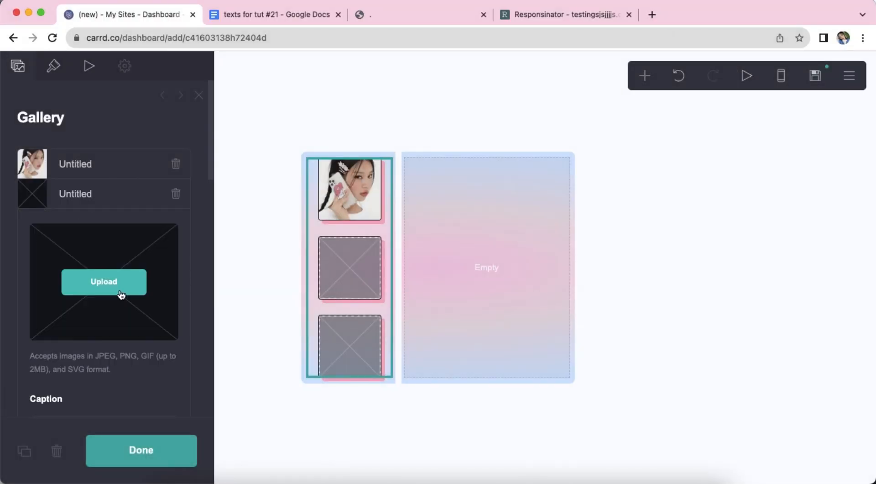
{"action": "left_click", "coordinate": [103, 281]}
{"action": "left_click", "coordinate": [235, 168]}
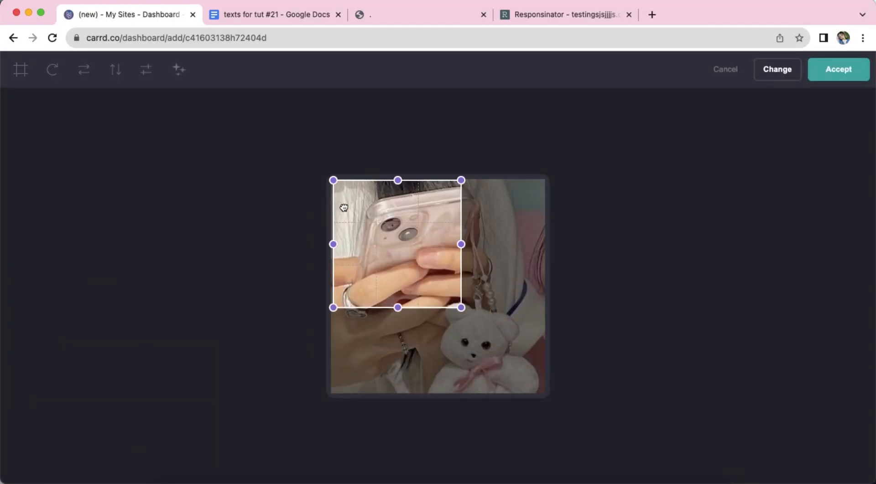
{"action": "left_click_drag", "start_coordinate": [461, 305], "coordinate": [563, 372]}
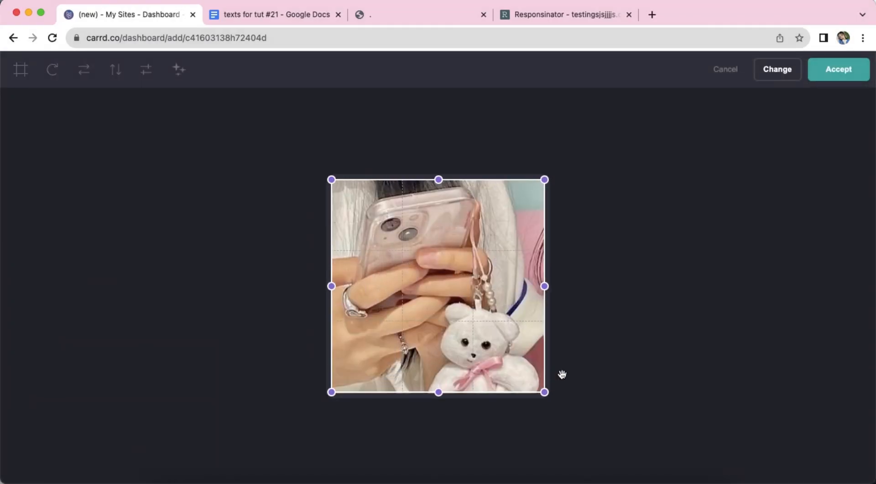
{"action": "left_click", "coordinate": [837, 68]}
- Upload the photo of the white phone keypad with a pink OK key into the third gallery item and enlarge its crop area before accepting
{"action": "left_click", "coordinate": [94, 223]}
{"action": "left_click", "coordinate": [122, 307]}
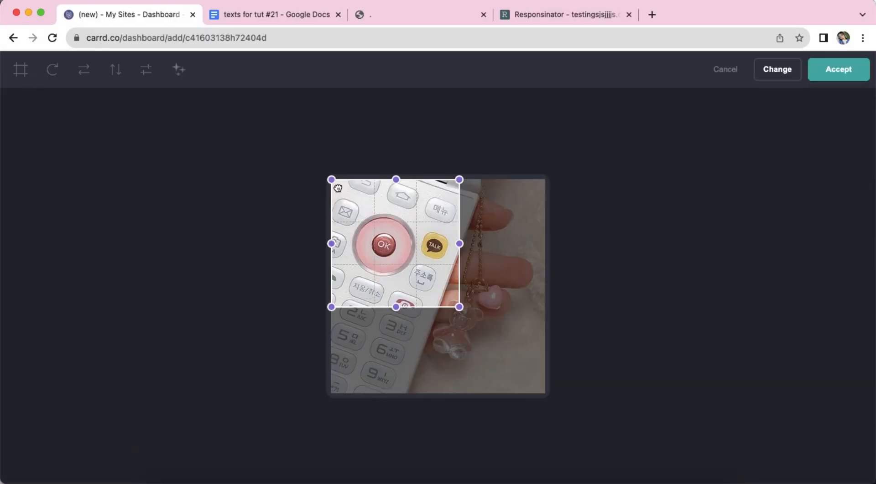
{"action": "left_click_drag", "start_coordinate": [459, 306], "coordinate": [540, 380]}
{"action": "left_click", "coordinate": [824, 71]}
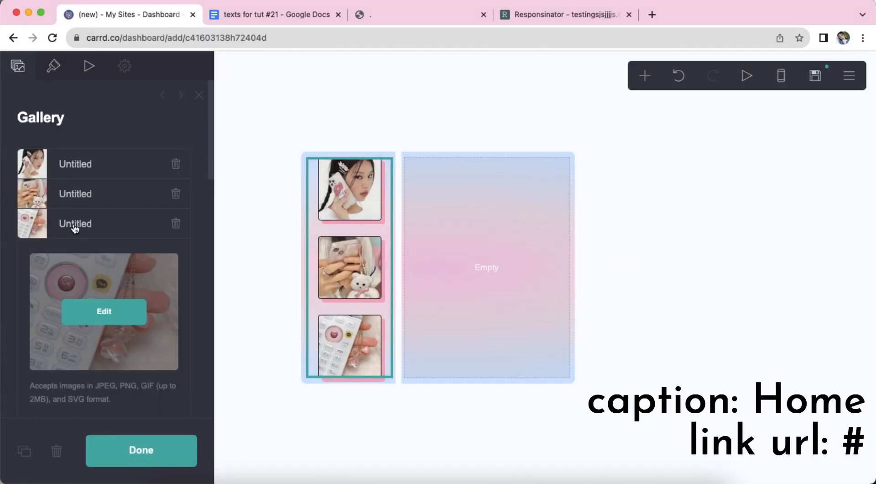
{"action": "left_click", "coordinate": [73, 225]}
- Set the first gallery item's caption to "Home" and its link URL to "#"
{"action": "left_click", "coordinate": [75, 172]}
{"action": "scroll", "coordinate": [100, 219], "scroll_direction": "down", "scroll_amount": 6}
{"action": "left_click", "coordinate": [95, 125]}
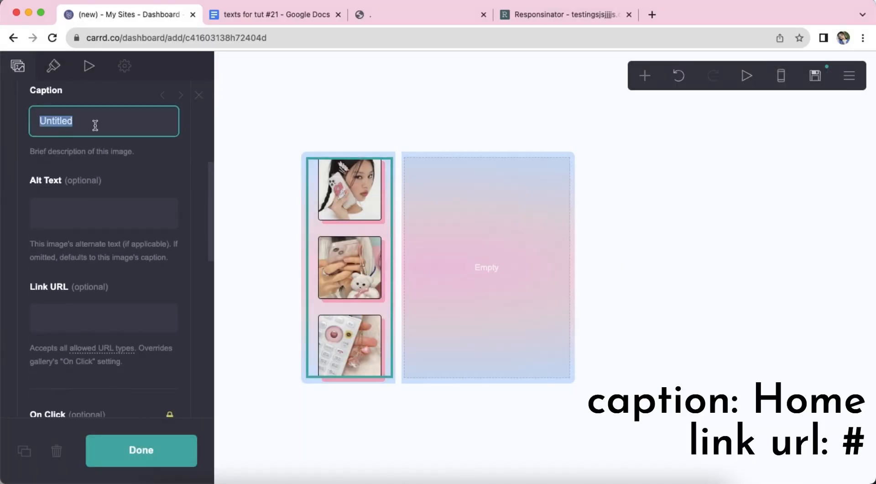
{"action": "type", "text": "Home"}
{"action": "left_click", "coordinate": [109, 309]}
{"action": "type", "text": "#"}
{"action": "scroll", "coordinate": [114, 229], "scroll_direction": "up", "scroll_amount": 6}
{"action": "left_click", "coordinate": [101, 168]}
- Set the second gallery item's caption to "About" and its link URL to "#one"
{"action": "left_click", "coordinate": [101, 196]}
{"action": "scroll", "coordinate": [111, 160], "scroll_direction": "down", "scroll_amount": 4}
{"action": "type", "text": "About"}
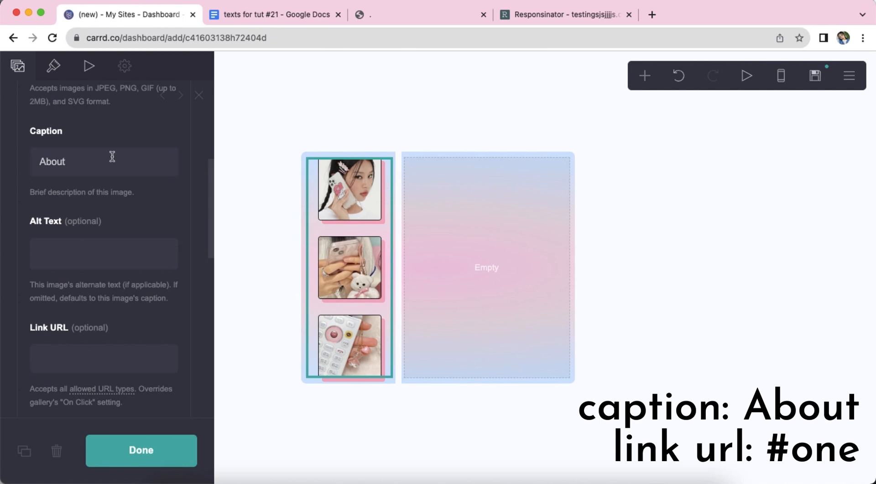
{"action": "left_click", "coordinate": [133, 363]}
{"action": "type", "text": "#one"}
{"action": "key", "text": "Return"}
{"action": "scroll", "coordinate": [112, 277], "scroll_direction": "up", "scroll_amount": 6}
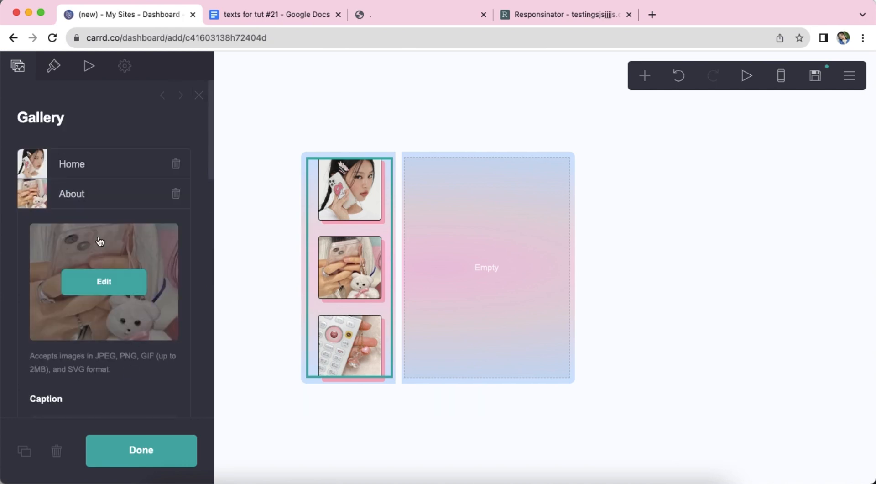
{"action": "left_click", "coordinate": [94, 200]}
- Set the third gallery item's caption to "Rules" and its link URL to "#two"
{"action": "left_click", "coordinate": [96, 226]}
{"action": "scroll", "coordinate": [106, 248], "scroll_direction": "down", "scroll_amount": 4}
{"action": "scroll", "coordinate": [106, 248], "scroll_direction": "down", "scroll_amount": 3}
{"action": "type", "text": "Rules"}
{"action": "left_click", "coordinate": [114, 354]}
{"action": "type", "text": "#"}
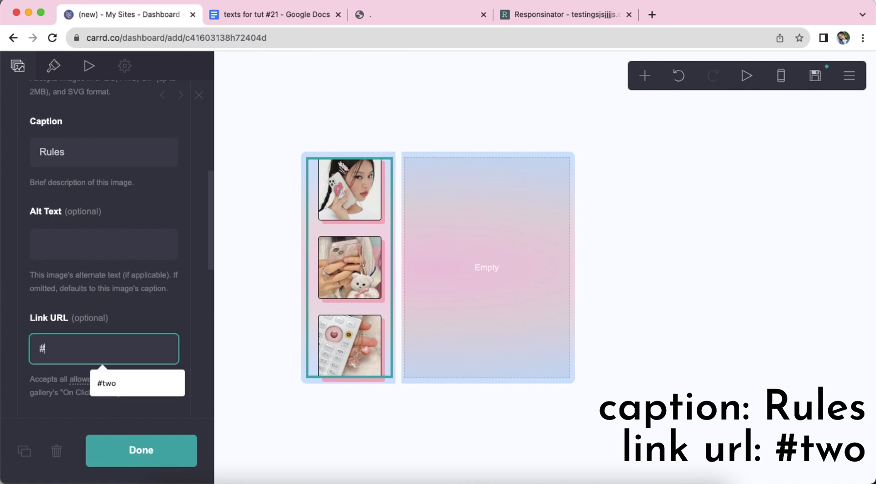
{"action": "type", "text": "two"}
{"action": "key", "text": "Return"}
{"action": "scroll", "coordinate": [111, 314], "scroll_direction": "up", "scroll_amount": 6}
{"action": "left_click", "coordinate": [93, 226]}
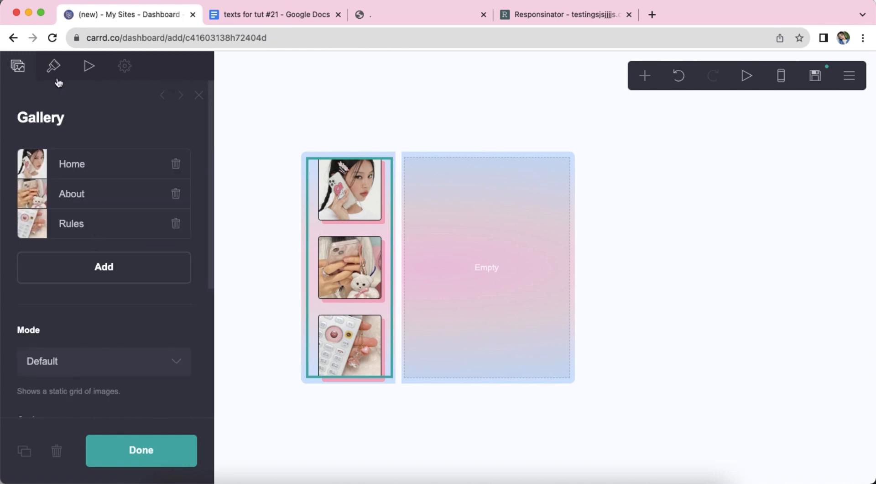
- Set the gallery captions' style to Full and their visibility to On Hover
{"action": "left_click", "coordinate": [53, 67]}
{"action": "left_click", "coordinate": [149, 163]}
{"action": "left_click", "coordinate": [102, 242]}
{"action": "left_click", "coordinate": [94, 320]}
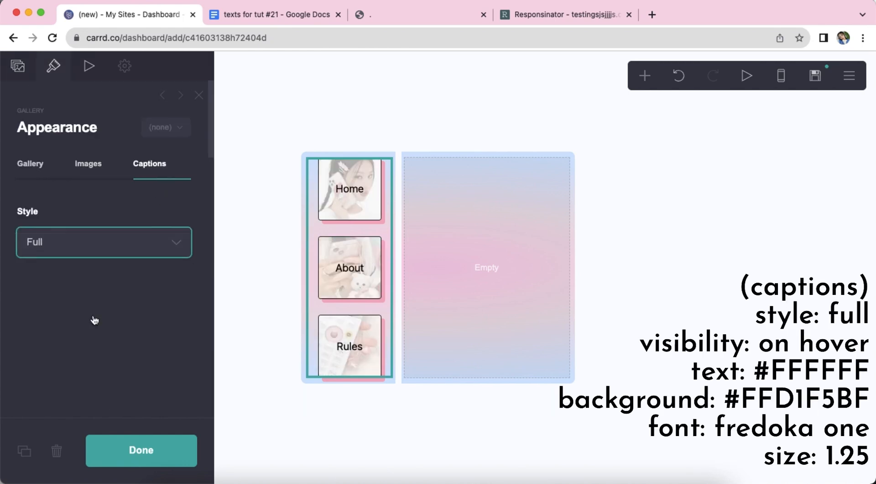
{"action": "scroll", "coordinate": [94, 319], "scroll_direction": "down", "scroll_amount": 5}
{"action": "left_click", "coordinate": [73, 249]}
{"action": "left_click", "coordinate": [78, 264]}
{"action": "scroll", "coordinate": [82, 292], "scroll_direction": "down", "scroll_amount": 1}
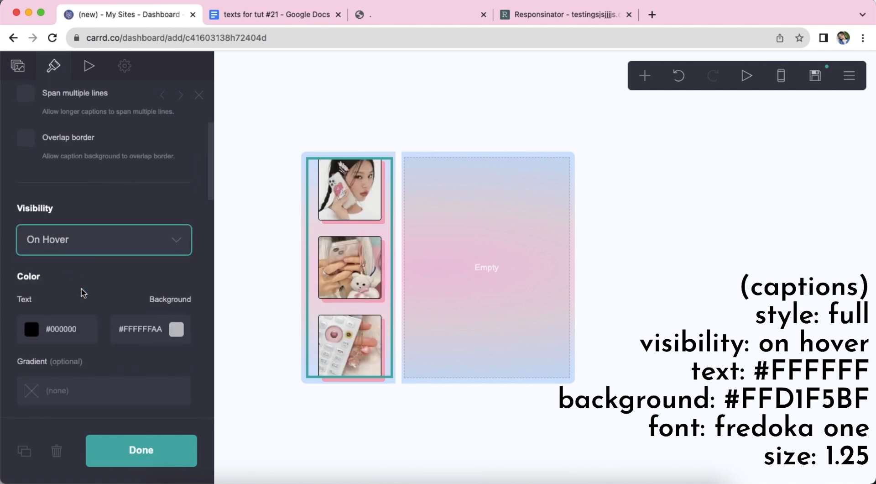
- Color the gallery captions with text #FFFFFF and background #FFD1F5BF
{"action": "scroll", "coordinate": [83, 293], "scroll_direction": "down", "scroll_amount": 3}
{"action": "left_click", "coordinate": [86, 230]}
{"action": "type", "text": "#FFFFFF"}
{"action": "left_click", "coordinate": [156, 227]}
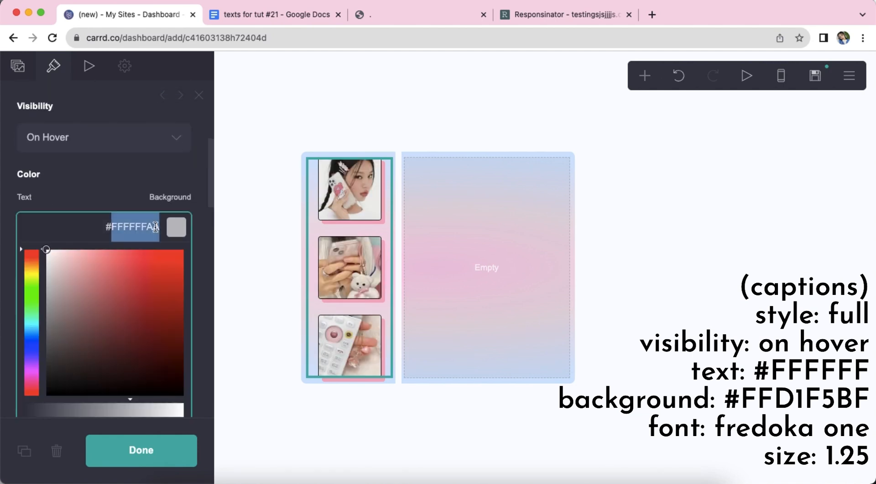
{"action": "type", "text": "FFD1F5BF"}
{"action": "key", "text": "Return"}
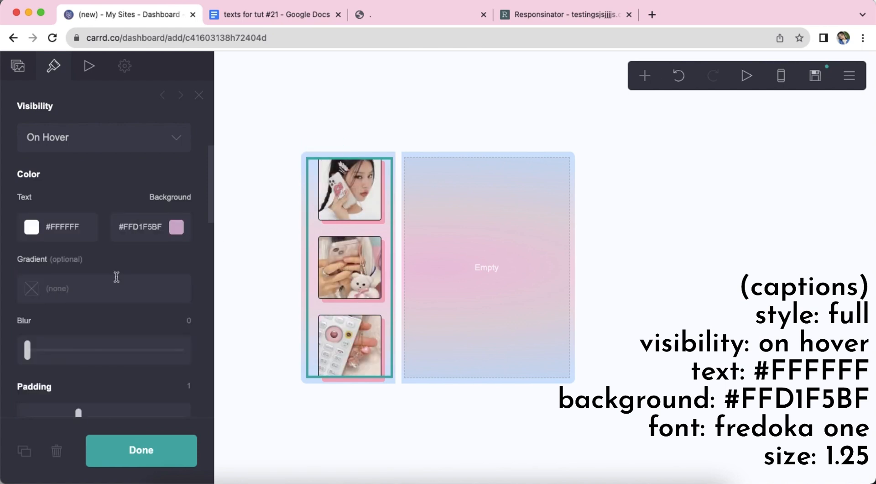
- Set the gallery captions' font to Fredoka One and their size to 1.25
{"action": "scroll", "coordinate": [114, 267], "scroll_direction": "down", "scroll_amount": 4}
{"action": "scroll", "coordinate": [114, 268], "scroll_direction": "down", "scroll_amount": 2}
{"action": "left_click", "coordinate": [111, 239]}
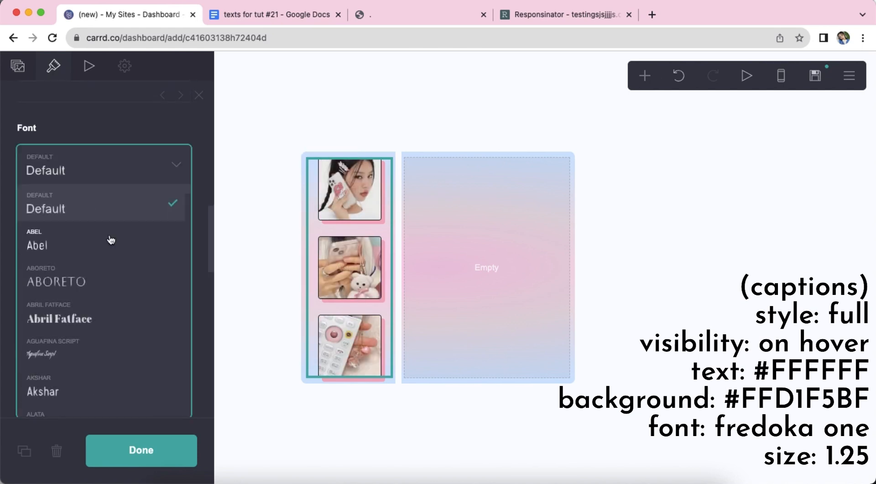
{"action": "key", "text": "f"}
{"action": "key", "text": "Down"}
{"action": "key", "text": "Return"}
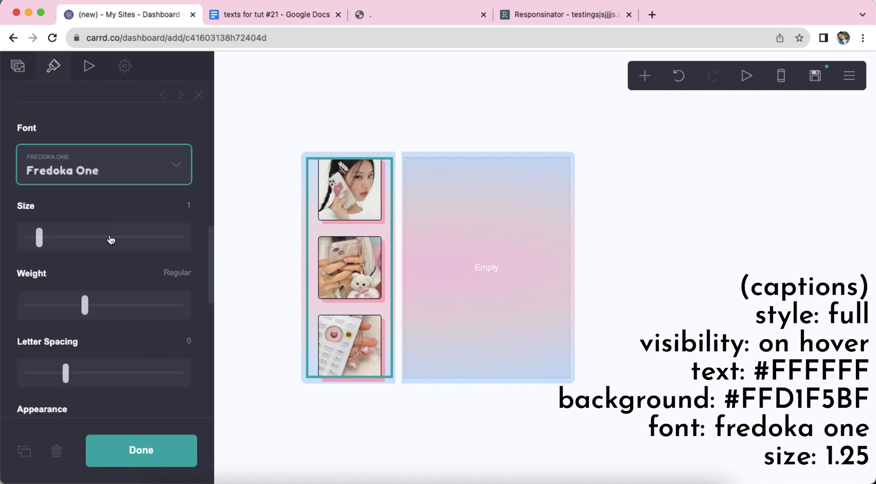
{"action": "left_click", "coordinate": [184, 205]}
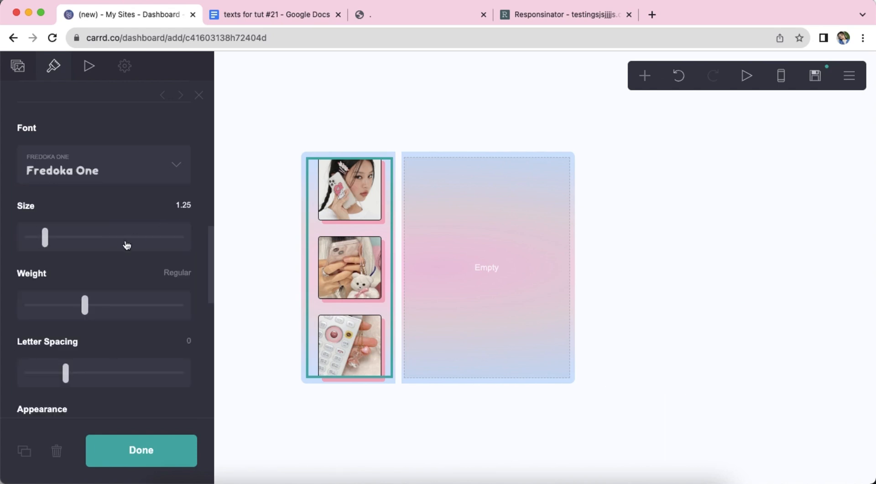
- Give the gallery captions a #85B6FF drop shadow with angle 0, distance 0 and blur 0.5
{"action": "scroll", "coordinate": [125, 244], "scroll_direction": "down", "scroll_amount": 10}
{"action": "scroll", "coordinate": [116, 181], "scroll_direction": "up", "scroll_amount": 1}
{"action": "left_click", "coordinate": [98, 205]}
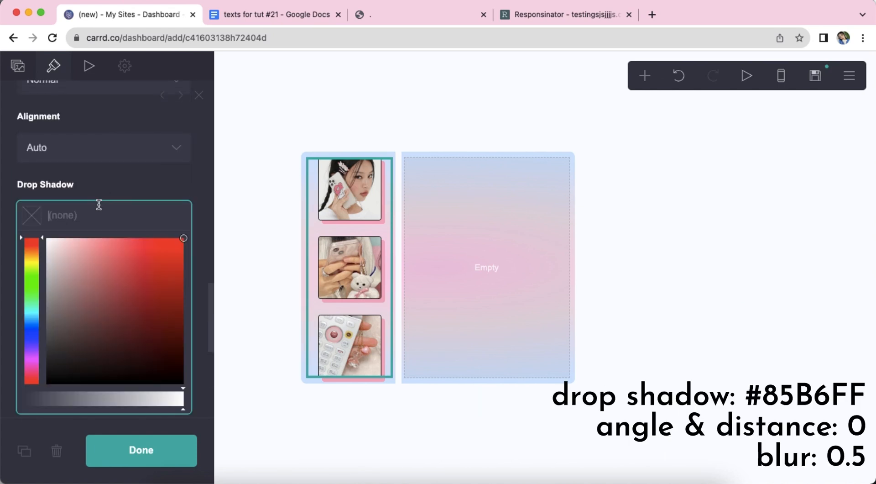
{"action": "type", "text": "#85B6FF"}
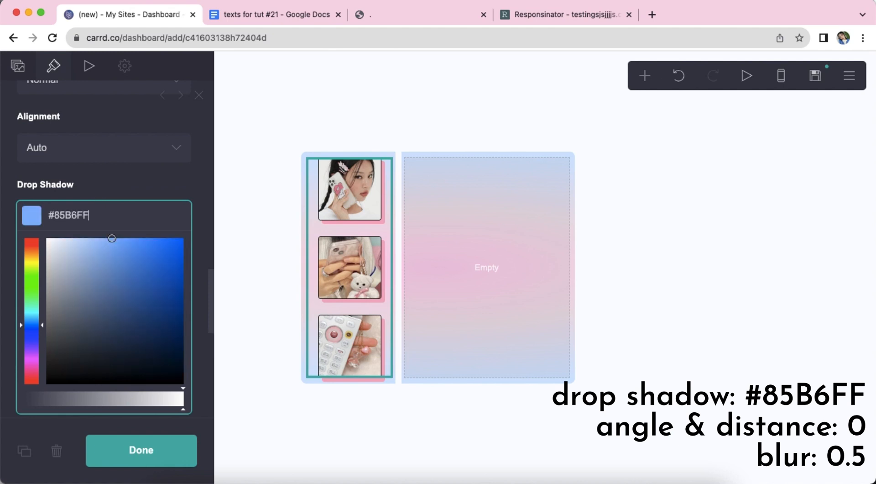
{"action": "key", "text": "Return"}
{"action": "scroll", "coordinate": [61, 246], "scroll_direction": "down", "scroll_amount": 1}
{"action": "left_click_drag", "start_coordinate": [29, 319], "coordinate": [21, 321]}
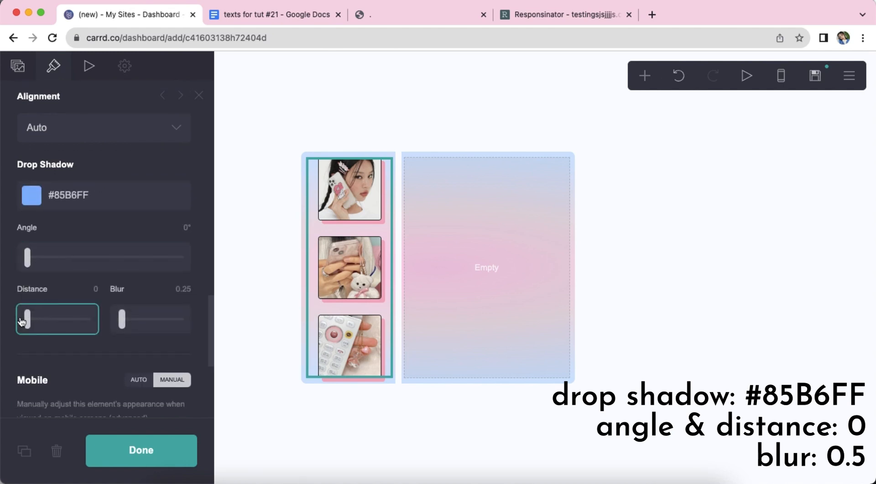
{"action": "scroll", "coordinate": [107, 249], "scroll_direction": "down", "scroll_amount": 5}
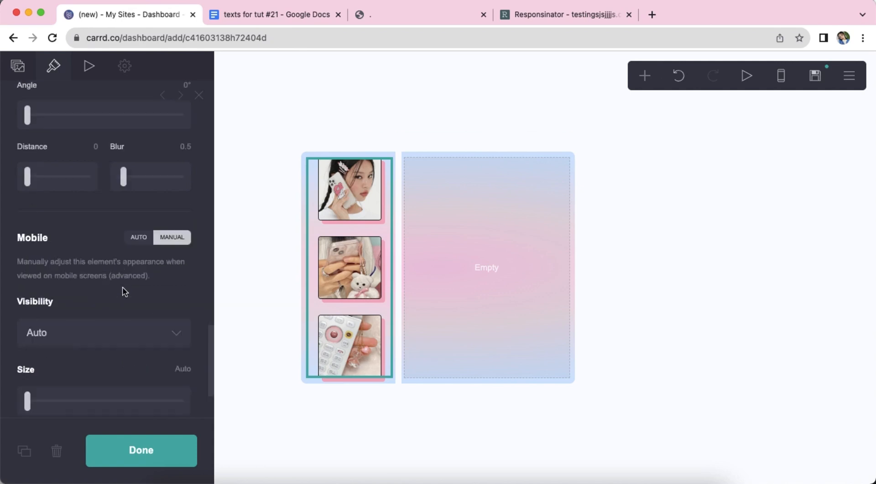
- In the mobile view, set the gallery captions' mobile size to 1
{"action": "left_click", "coordinate": [781, 75]}
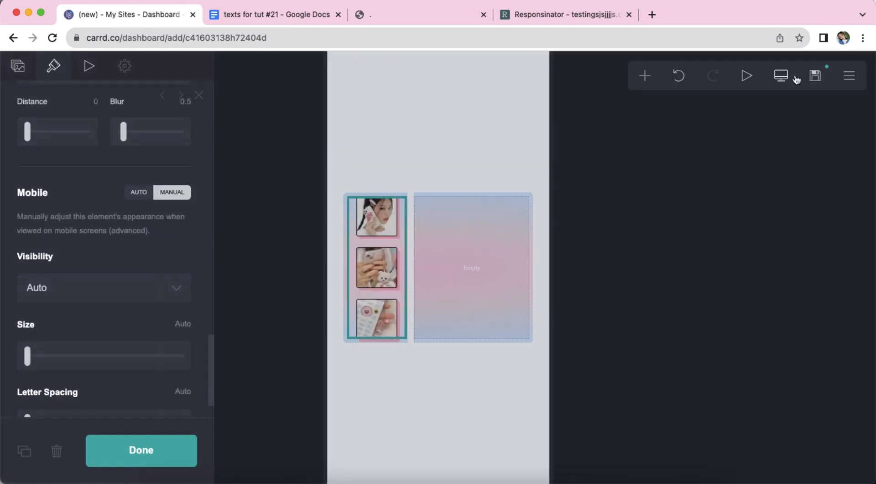
{"action": "scroll", "coordinate": [194, 325], "scroll_direction": "down", "scroll_amount": 1}
{"action": "left_click", "coordinate": [184, 303]}
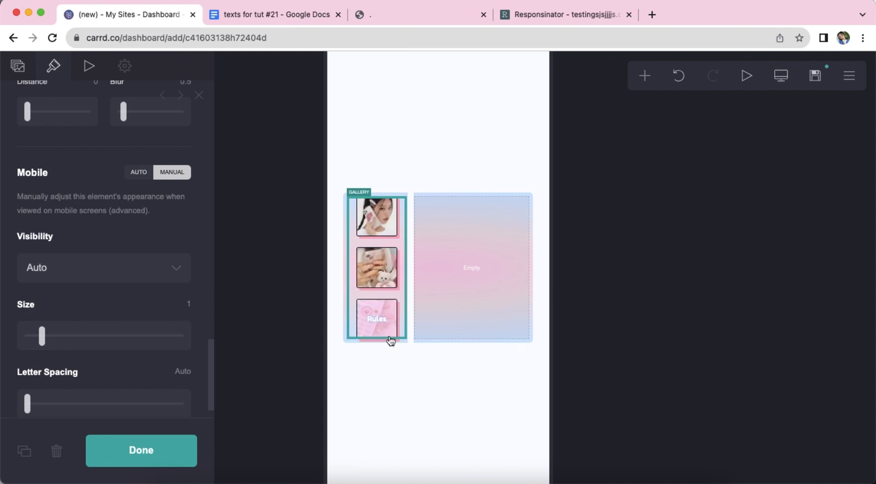
{"action": "left_click", "coordinate": [721, 217]}
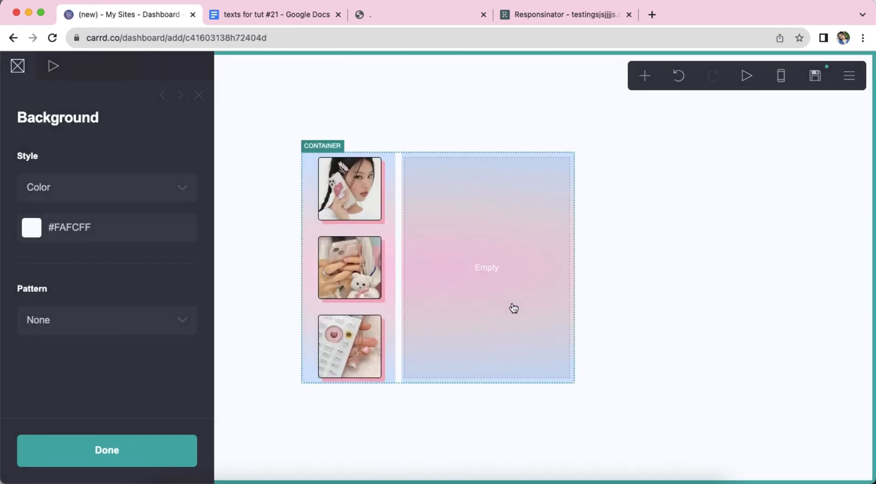
- Set the gallery's on-hover caption animation to None
{"action": "left_click", "coordinate": [349, 270]}
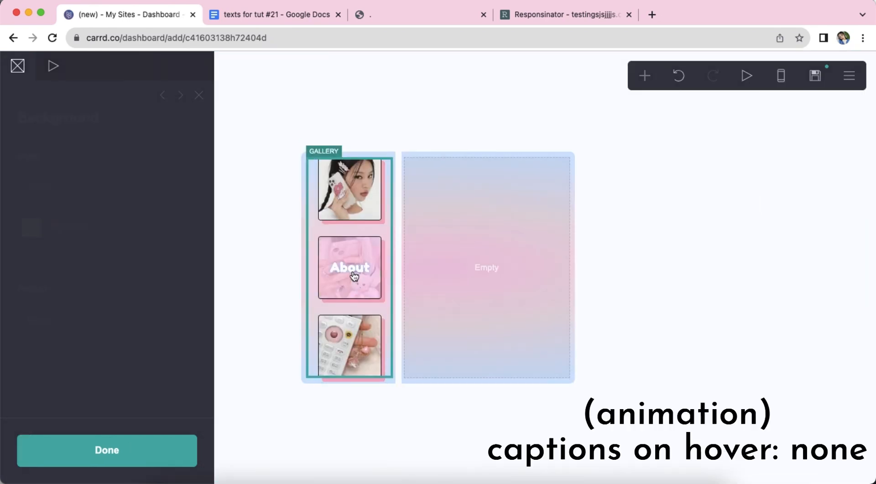
{"action": "left_click", "coordinate": [91, 74]}
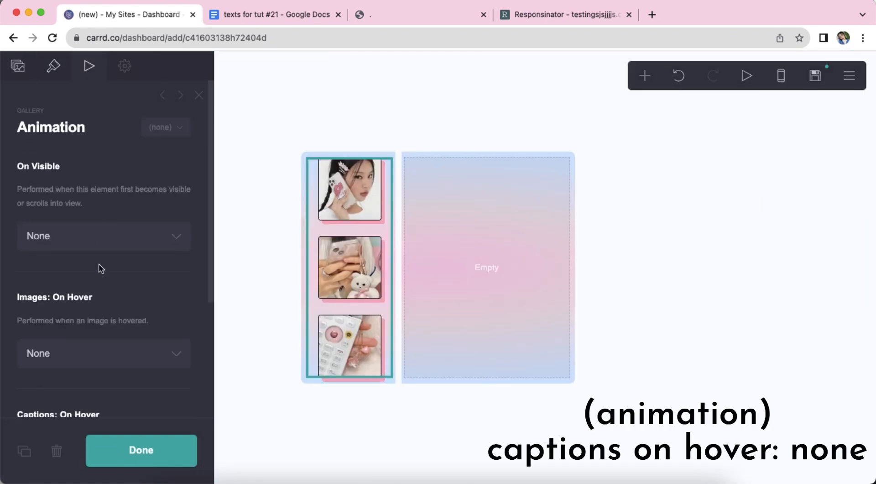
{"action": "scroll", "coordinate": [96, 283], "scroll_direction": "down", "scroll_amount": 5}
{"action": "left_click", "coordinate": [84, 307]}
{"action": "left_click", "coordinate": [89, 294]}
{"action": "left_click", "coordinate": [110, 267]}
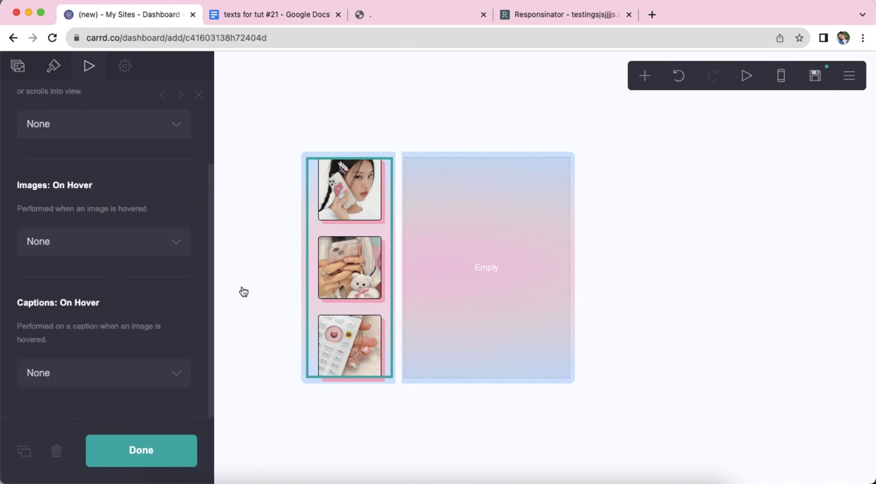
{"action": "left_click", "coordinate": [647, 262]}
{"action": "left_click", "coordinate": [647, 262]}
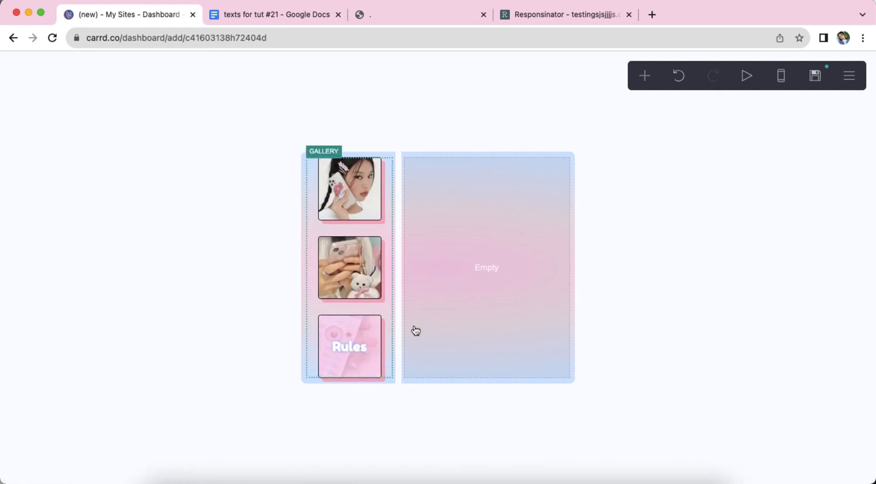
- Add a text element directly below the gallery in the container's first column
{"action": "left_click", "coordinate": [356, 279]}
{"action": "left_click", "coordinate": [644, 76]}
{"action": "left_click", "coordinate": [511, 122]}
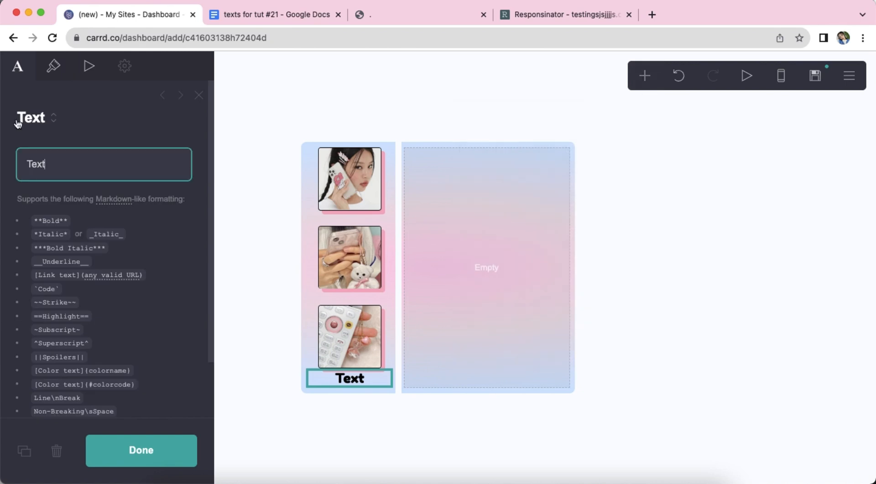
- Replace the new element's text with "\s" copied from the "texts for tut #21" Google Docs document
{"action": "left_click", "coordinate": [248, 14]}
{"action": "right_click", "coordinate": [251, 161]}
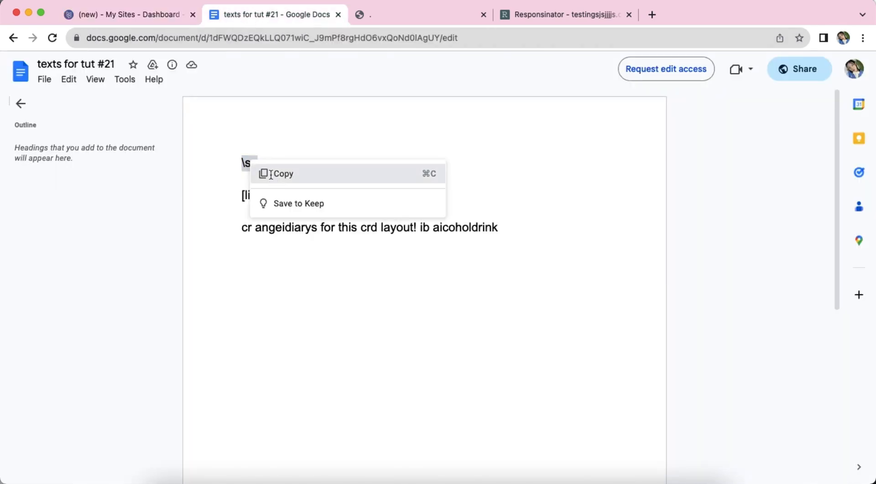
{"action": "left_click", "coordinate": [283, 172]}
{"action": "left_click", "coordinate": [111, 22]}
{"action": "left_click_drag", "start_coordinate": [26, 164], "coordinate": [62, 160]}
{"action": "right_click", "coordinate": [61, 159]}
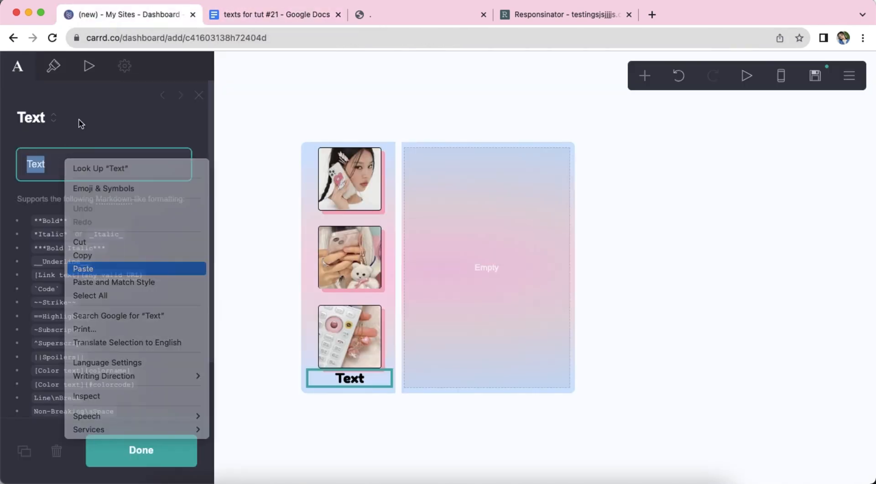
{"action": "left_click", "coordinate": [91, 268]}
- Set the spacer text's size to 0.5 and its line spacing to 1
{"action": "left_click", "coordinate": [53, 66]}
{"action": "scroll", "coordinate": [101, 245], "scroll_direction": "down", "scroll_amount": 2}
{"action": "left_click_drag", "start_coordinate": [43, 254], "coordinate": [24, 254]}
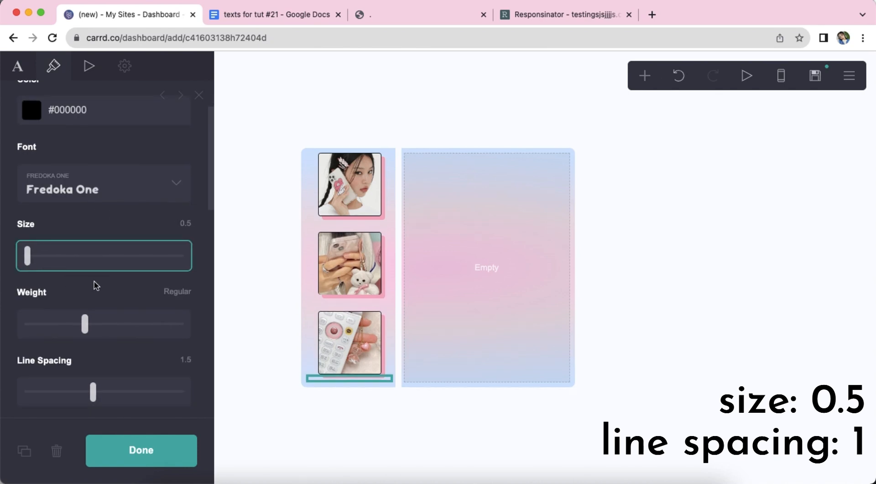
{"action": "scroll", "coordinate": [94, 283], "scroll_direction": "down", "scroll_amount": 3}
{"action": "left_click", "coordinate": [179, 247]}
{"action": "type", "text": "1"}
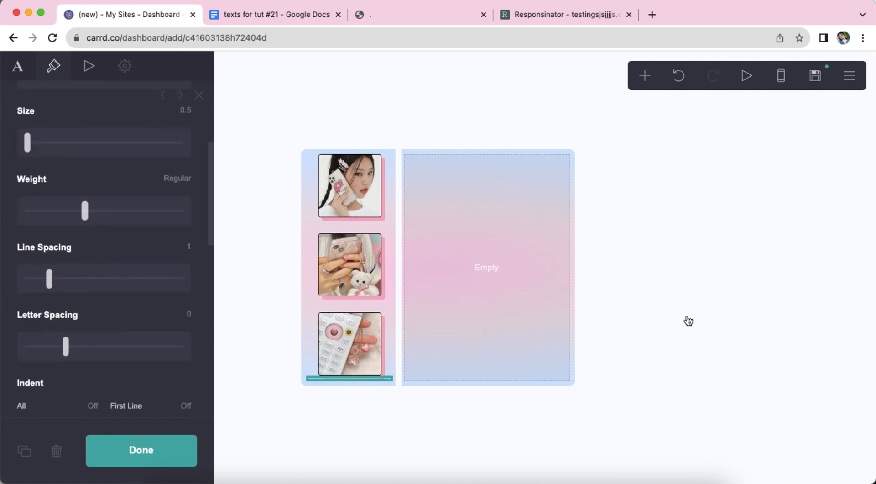
{"action": "left_click", "coordinate": [675, 285]}
- Add a divider and move it into the container's empty second column
{"action": "left_click", "coordinate": [643, 76]}
{"action": "left_click", "coordinate": [607, 255]}
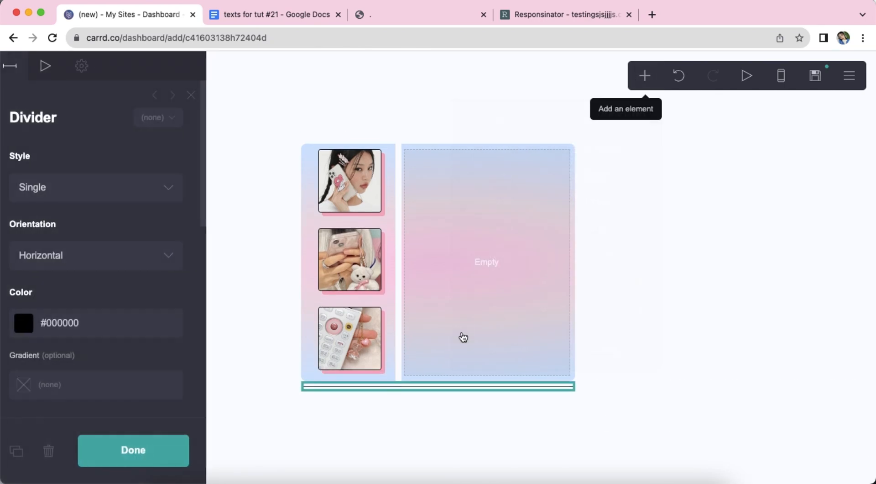
{"action": "left_click_drag", "start_coordinate": [430, 382], "coordinate": [483, 294]}
- Make the divider vertical with the transparent color #00000000 and a height of 2
{"action": "left_click", "coordinate": [78, 256]}
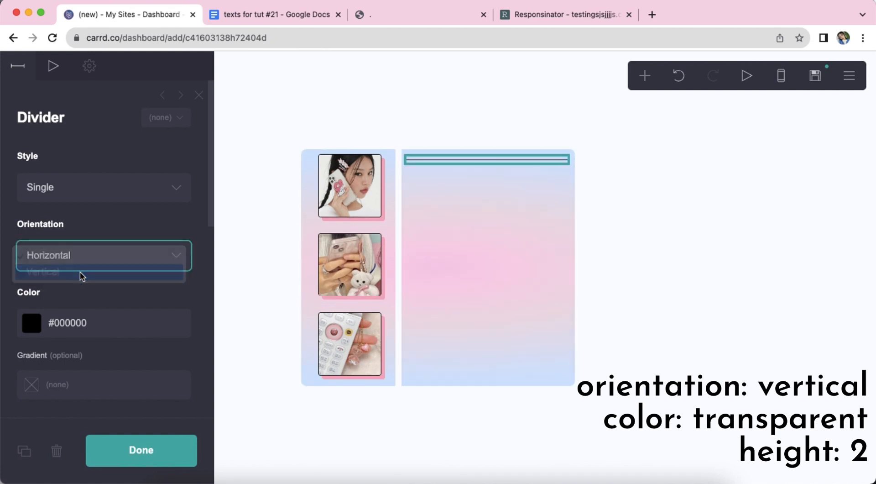
{"action": "left_click", "coordinate": [82, 274]}
{"action": "scroll", "coordinate": [88, 281], "scroll_direction": "down", "scroll_amount": 4}
{"action": "left_click", "coordinate": [105, 162]}
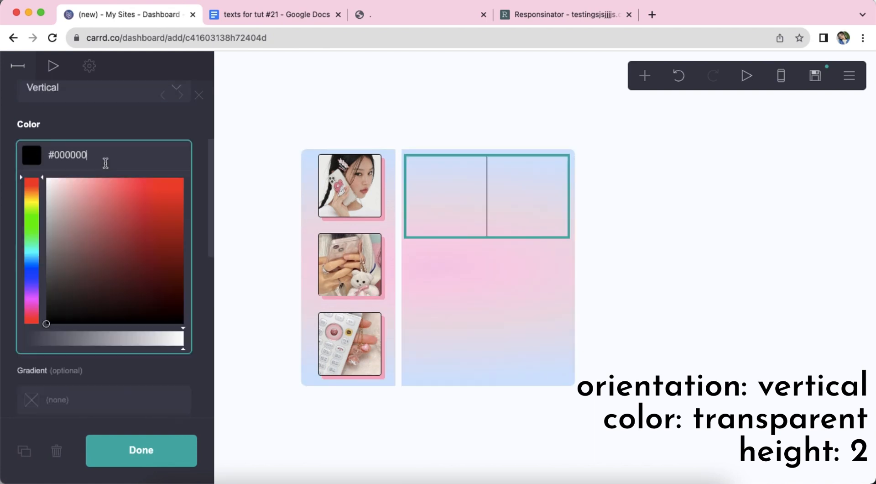
{"action": "left_click", "coordinate": [114, 126]}
{"action": "left_click", "coordinate": [36, 291]}
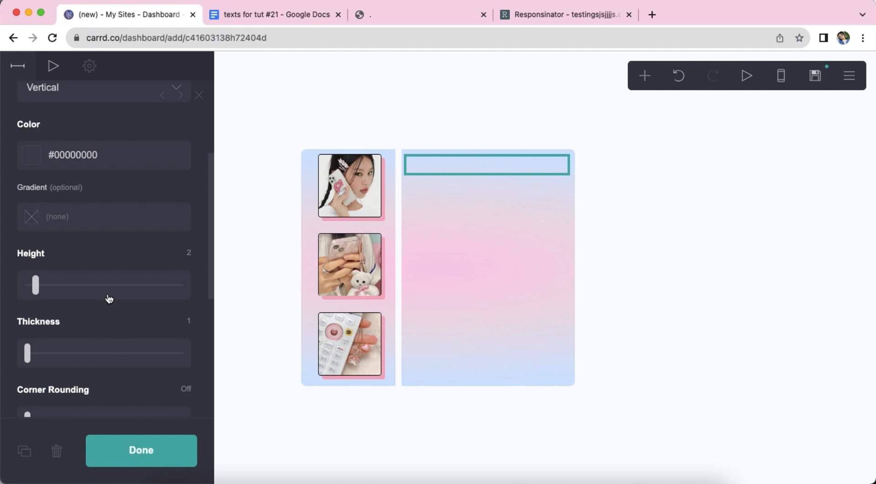
{"action": "scroll", "coordinate": [109, 299], "scroll_direction": "down", "scroll_amount": 4}
{"action": "scroll", "coordinate": [110, 297], "scroll_direction": "up", "scroll_amount": 8}
- Add an image element below the divider in the second column and upload the first picture from the Downloads folder
{"action": "left_click", "coordinate": [644, 77]}
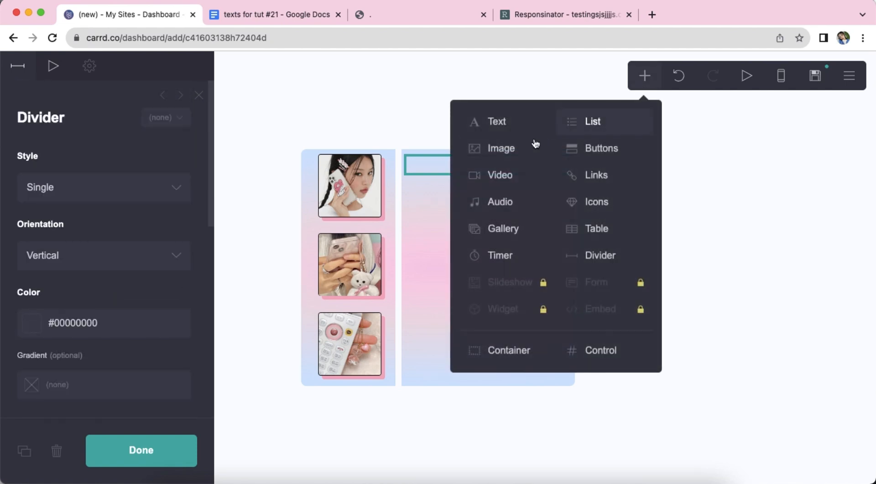
{"action": "left_click", "coordinate": [490, 148]}
{"action": "left_click", "coordinate": [124, 210]}
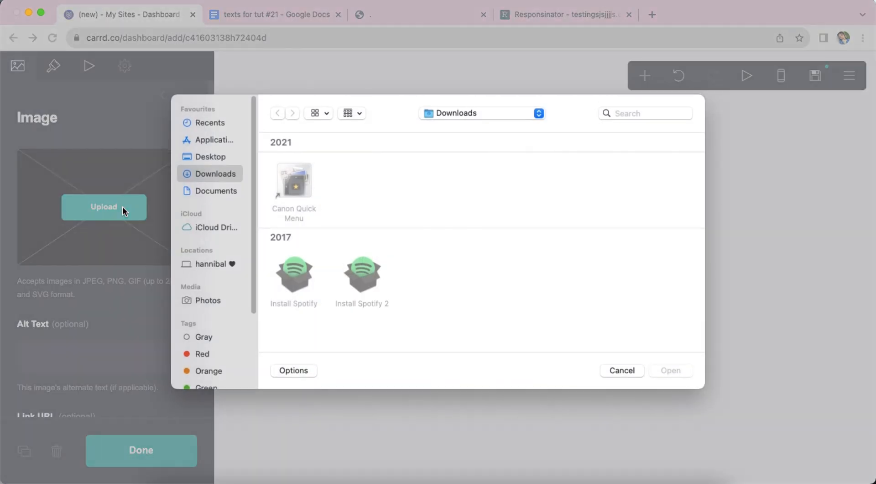
{"action": "double_click", "coordinate": [296, 182]}
- Set the new image's width to 14 and its height to 9
{"action": "left_click", "coordinate": [51, 74]}
{"action": "left_click", "coordinate": [188, 168]}
{"action": "type", "text": "14"}
{"action": "key", "text": "Return"}
{"action": "left_click", "coordinate": [184, 234]}
{"action": "type", "text": "9"}
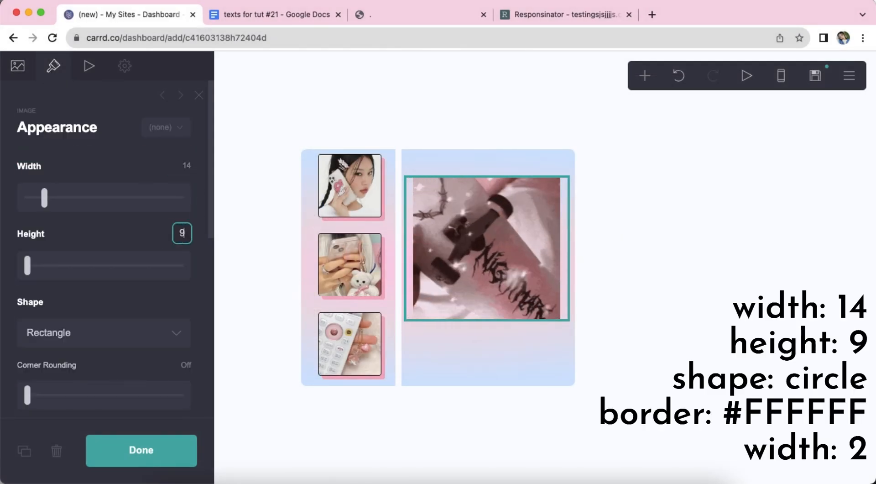
{"action": "key", "text": "Return"}
- Give the image a circle shape with a #FFFFFF border of width 2
{"action": "scroll", "coordinate": [123, 250], "scroll_direction": "down", "scroll_amount": 5}
{"action": "left_click", "coordinate": [91, 220]}
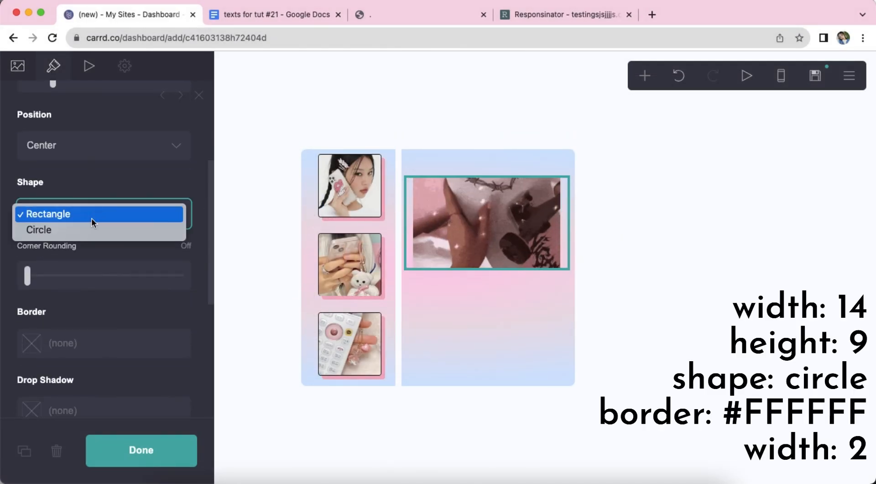
{"action": "left_click", "coordinate": [88, 229]}
{"action": "left_click", "coordinate": [86, 276]}
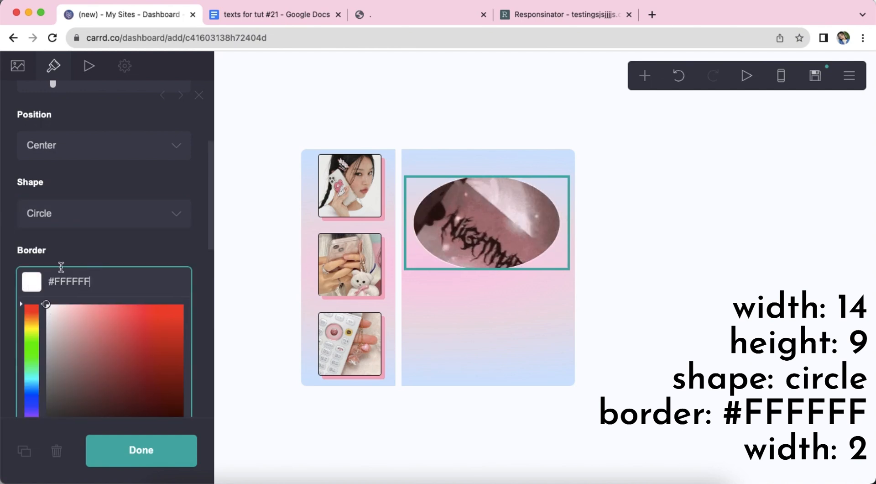
{"action": "key", "text": "Return"}
{"action": "scroll", "coordinate": [96, 305], "scroll_direction": "down", "scroll_amount": 5}
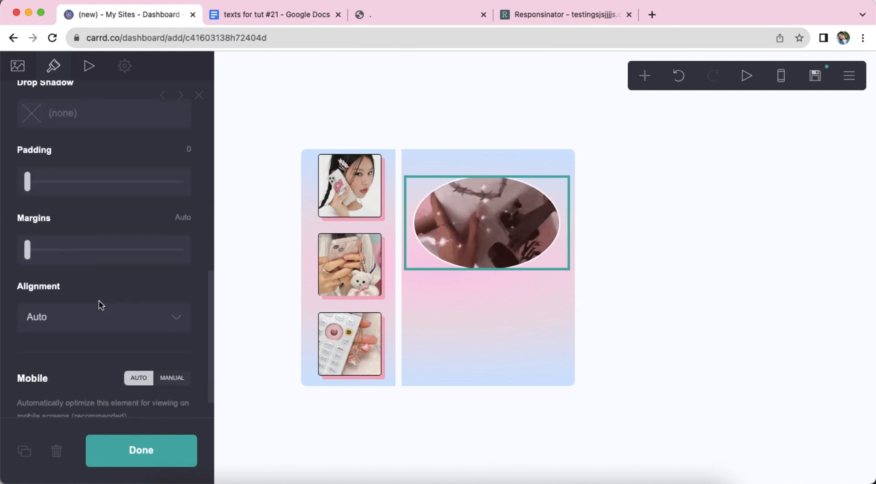
- Apply a replayable Fade In on-visible animation to the image and close its settings
{"action": "scroll", "coordinate": [102, 299], "scroll_direction": "up", "scroll_amount": 10}
{"action": "left_click", "coordinate": [86, 75]}
{"action": "left_click", "coordinate": [87, 236]}
{"action": "left_click", "coordinate": [75, 252]}
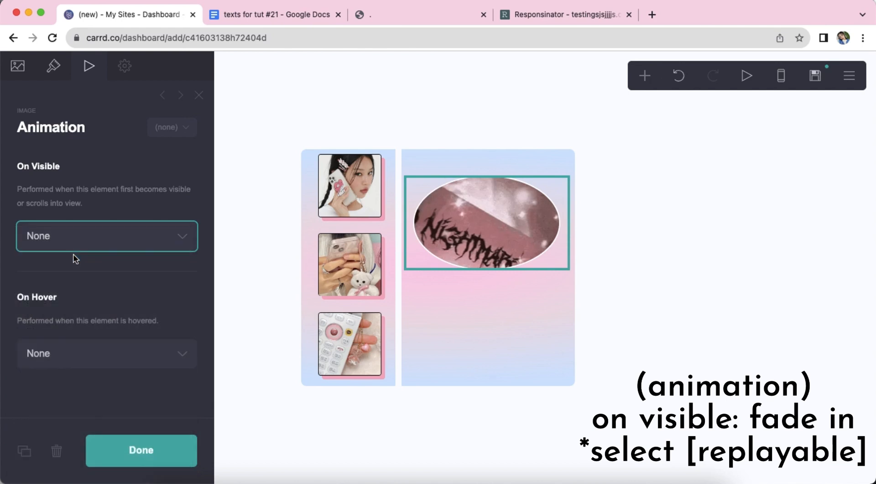
{"action": "scroll", "coordinate": [74, 256], "scroll_direction": "down", "scroll_amount": 4}
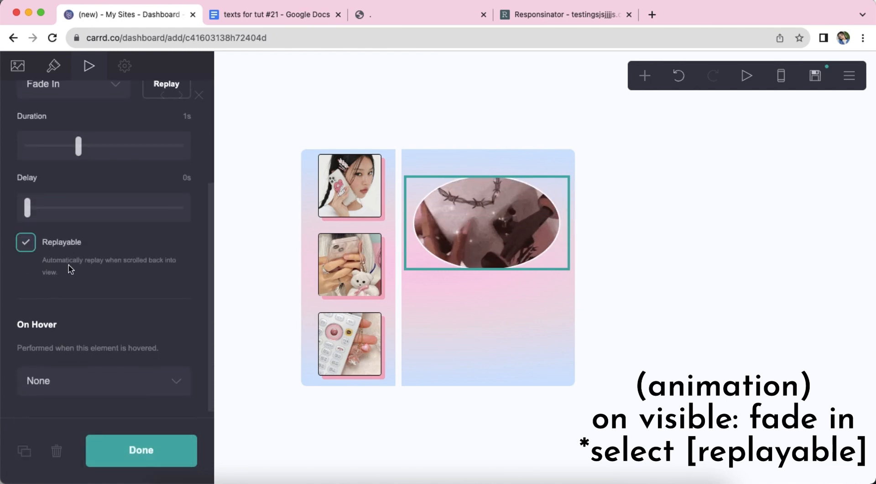
{"action": "left_click", "coordinate": [716, 319]}
{"action": "left_click", "coordinate": [717, 291]}
- Add a text element reading "NAME" below the oval image
{"action": "left_click", "coordinate": [491, 218]}
{"action": "left_click", "coordinate": [645, 76]}
{"action": "left_click", "coordinate": [510, 128]}
{"action": "type", "text": "NAME"}
- Format the NAME text with color #FFFFFF, the Fascinate font and size 3
{"action": "left_click", "coordinate": [54, 66]}
{"action": "left_click", "coordinate": [111, 199]}
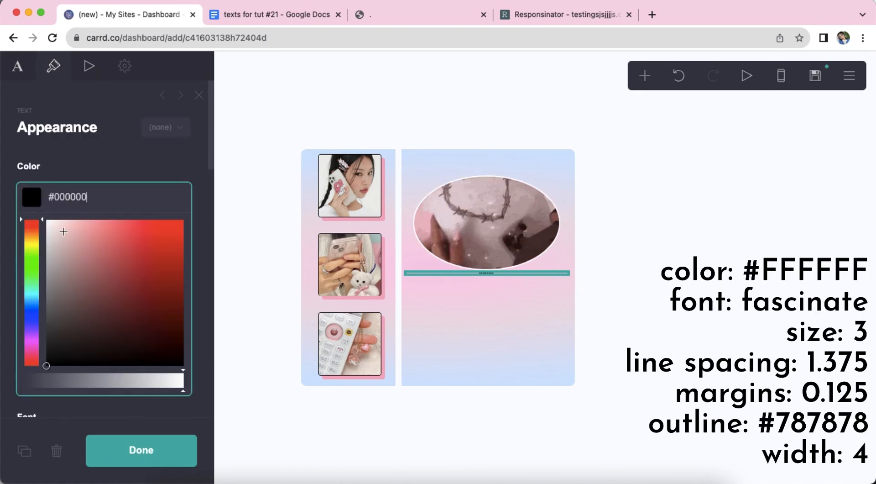
{"action": "left_click", "coordinate": [60, 168]}
{"action": "left_click", "coordinate": [100, 269]}
{"action": "type", "text": "fas"}
{"action": "key", "text": "Return"}
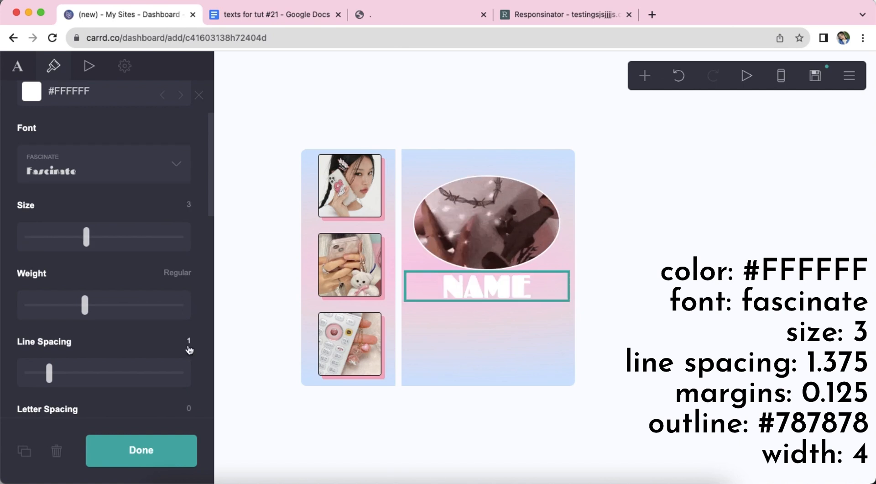
- Set the NAME text's line spacing to 1.375, margins to 0.125 and outline to #787878 with width 4
{"action": "scroll", "coordinate": [141, 314], "scroll_direction": "down", "scroll_amount": 6}
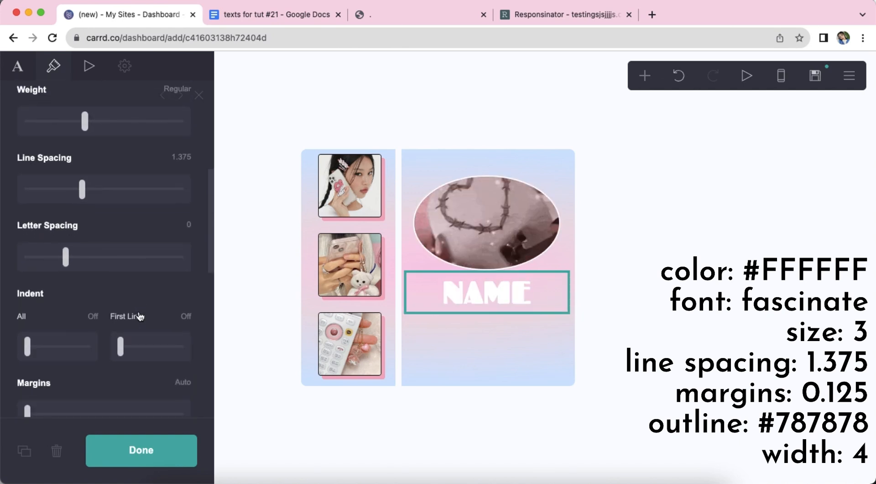
{"action": "scroll", "coordinate": [127, 297], "scroll_direction": "down", "scroll_amount": 8}
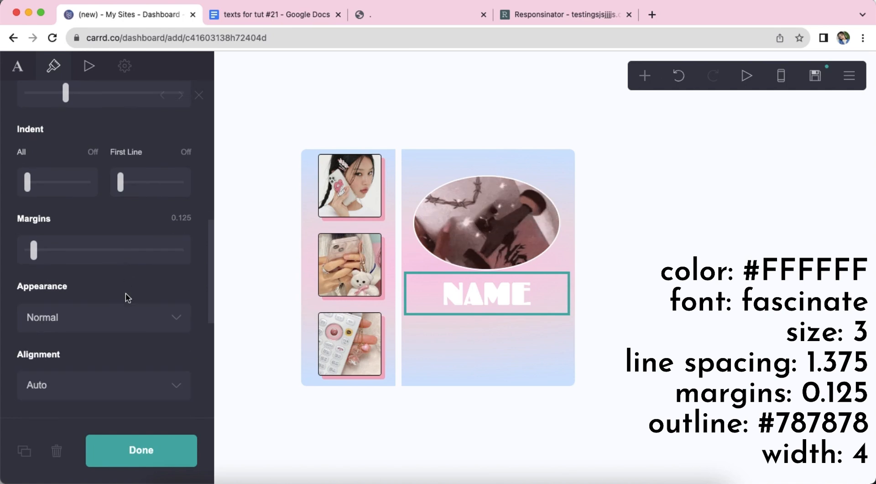
{"action": "left_click", "coordinate": [120, 249]}
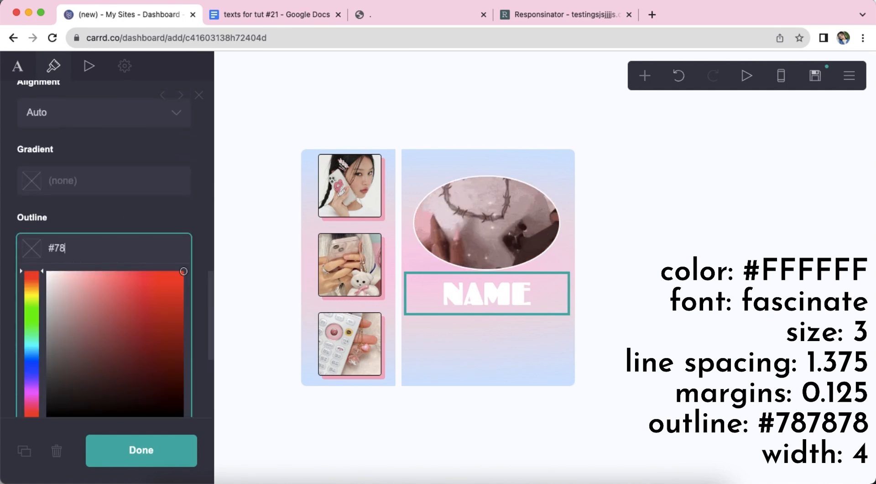
{"action": "key", "text": "Return"}
{"action": "scroll", "coordinate": [120, 251], "scroll_direction": "down", "scroll_amount": 1}
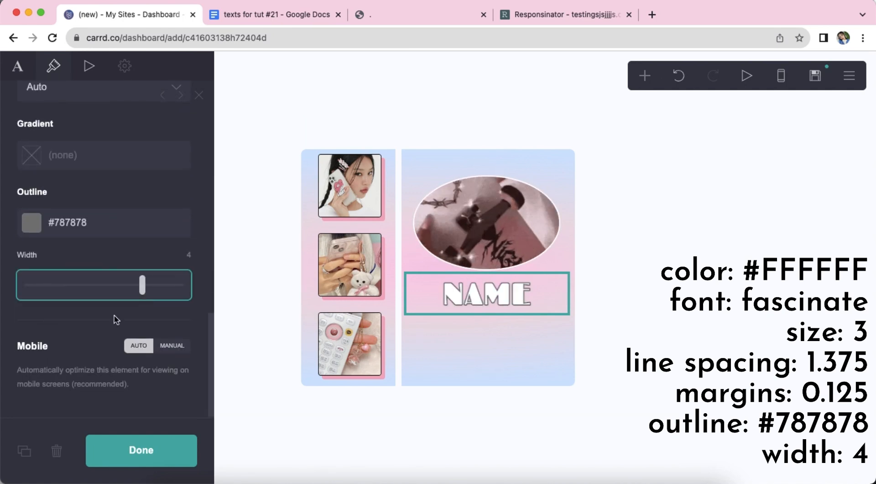
- Apply a replayable Fade In on-visible animation to the NAME text and close its settings
{"action": "scroll", "coordinate": [114, 315], "scroll_direction": "up", "scroll_amount": 15}
{"action": "left_click", "coordinate": [89, 65]}
{"action": "left_click", "coordinate": [80, 232]}
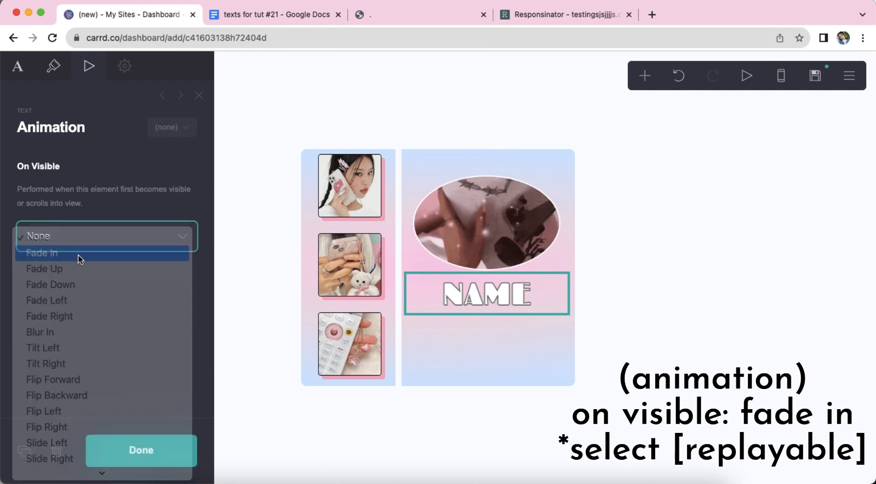
{"action": "left_click", "coordinate": [78, 254]}
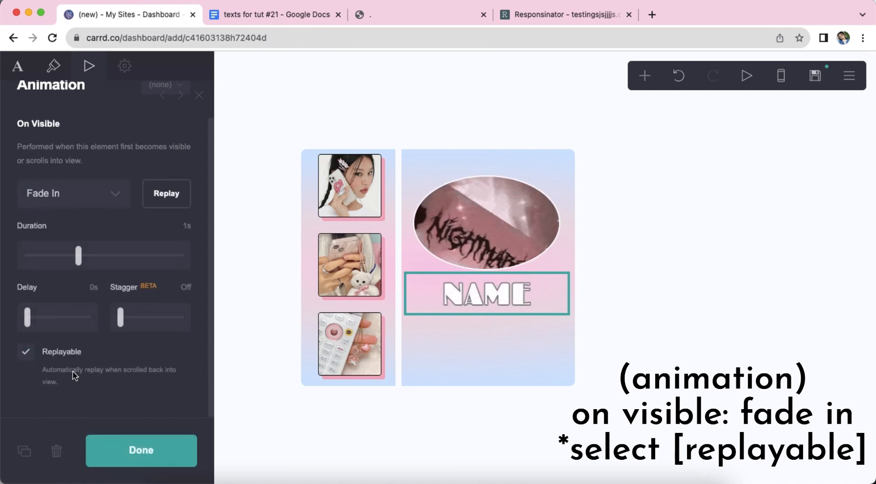
{"action": "left_click", "coordinate": [766, 291]}
- Add a text element below NAME with "info info" on one line and "info info info" on the second
{"action": "left_click", "coordinate": [529, 282]}
{"action": "left_click", "coordinate": [645, 75]}
{"action": "left_click", "coordinate": [525, 121]}
{"action": "left_click", "coordinate": [17, 69]}
{"action": "type", "text": "info info"}
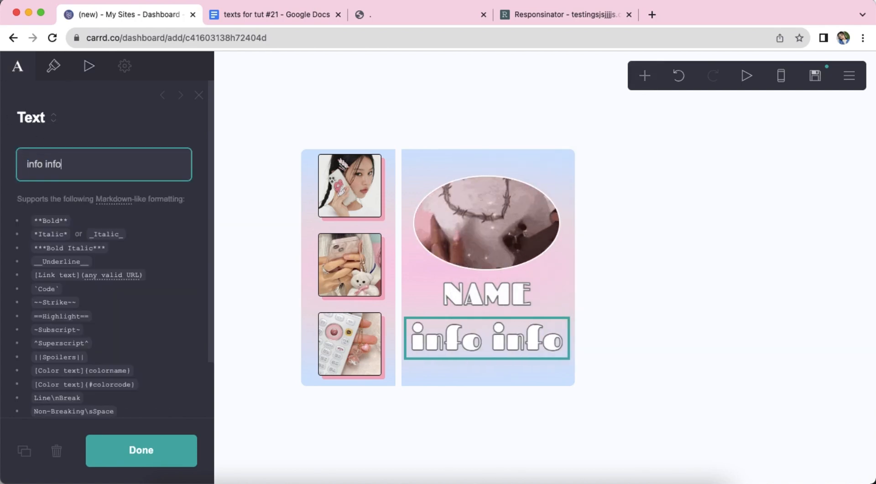
{"action": "key", "text": "Return"}
{"action": "type", "text": "info info info info info"}
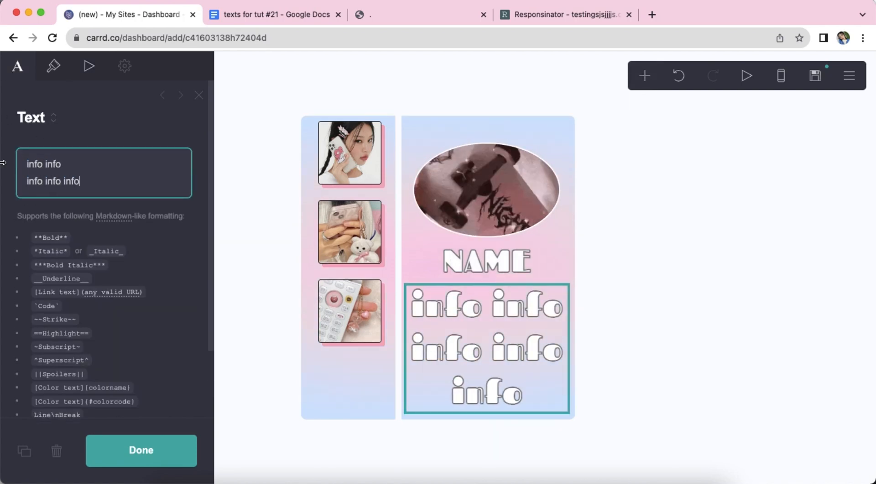
- Format the info text in MuseoModerno at size 2 with Extra Bold weight
{"action": "left_click", "coordinate": [53, 66]}
{"action": "left_click", "coordinate": [108, 259]}
{"action": "type", "text": "mus"}
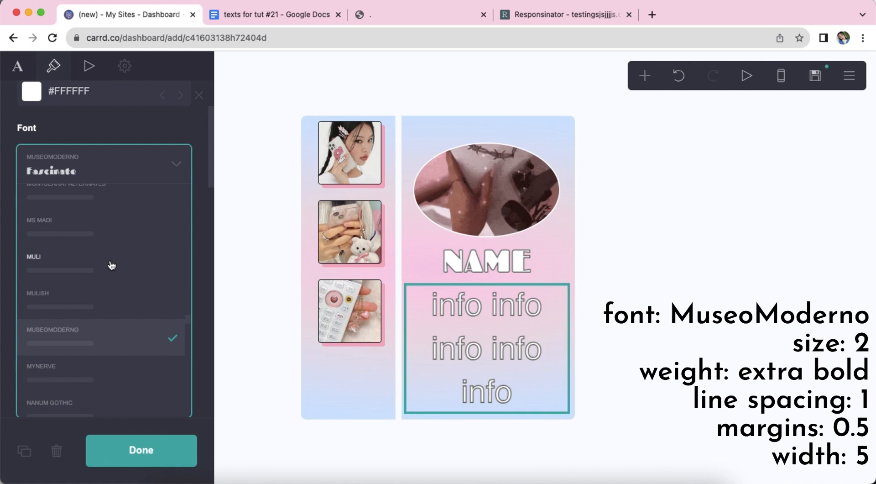
{"action": "key", "text": "Return"}
{"action": "key", "text": "Return"}
{"action": "left_click", "coordinate": [145, 306]}
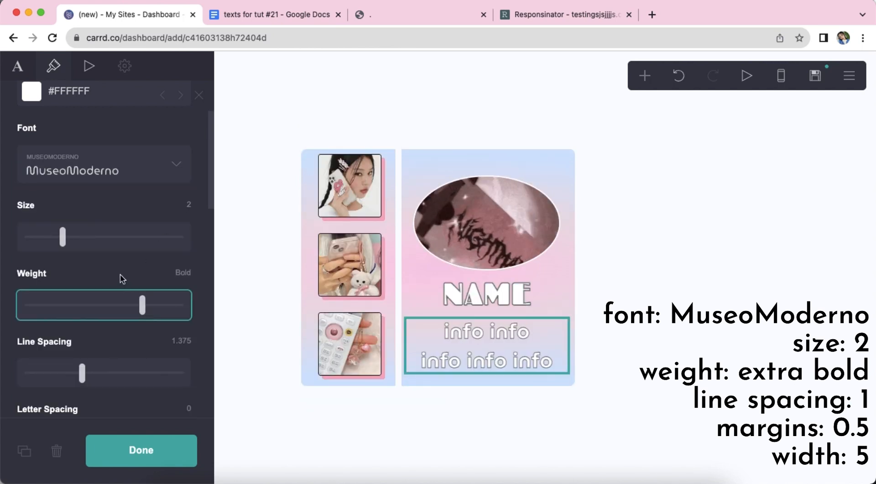
- Set the info text's line spacing to 1, margins to 0.5 and outline width to 5
{"action": "scroll", "coordinate": [173, 254], "scroll_direction": "down", "scroll_amount": 5}
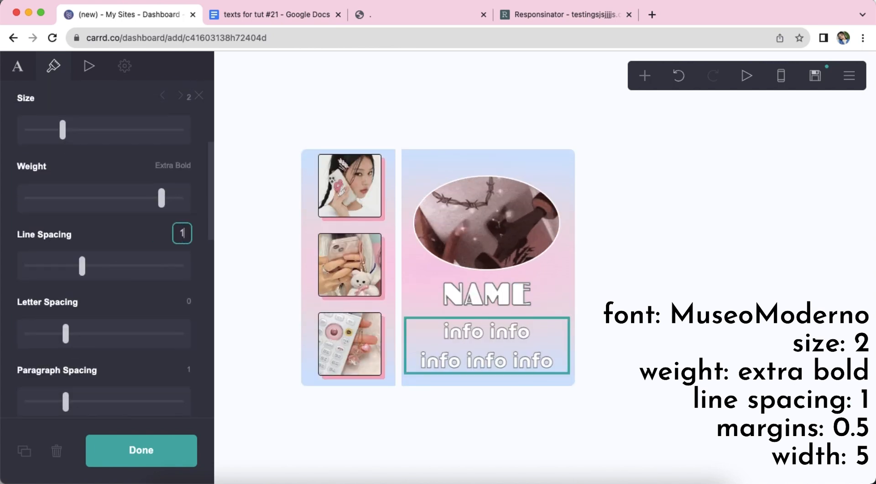
{"action": "scroll", "coordinate": [133, 289], "scroll_direction": "down", "scroll_amount": 13}
{"action": "left_click", "coordinate": [187, 238]}
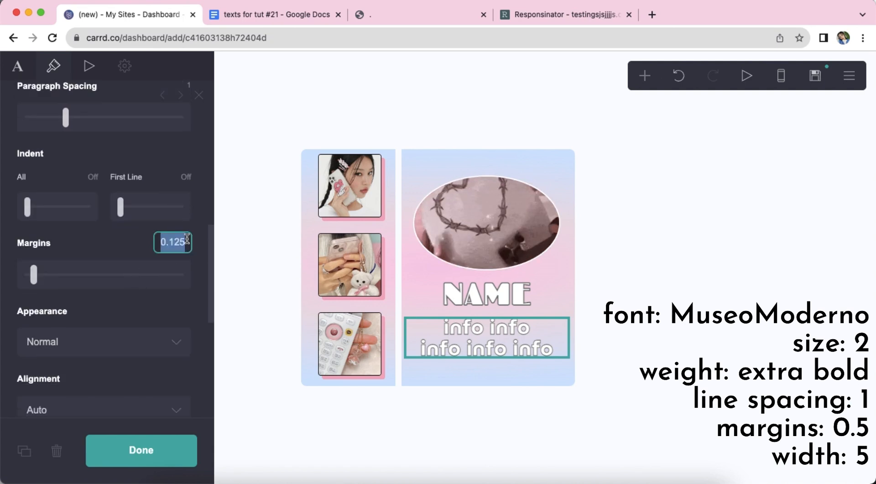
{"action": "type", "text": "0.5"}
{"action": "key", "text": "Return"}
{"action": "scroll", "coordinate": [145, 259], "scroll_direction": "down", "scroll_amount": 15}
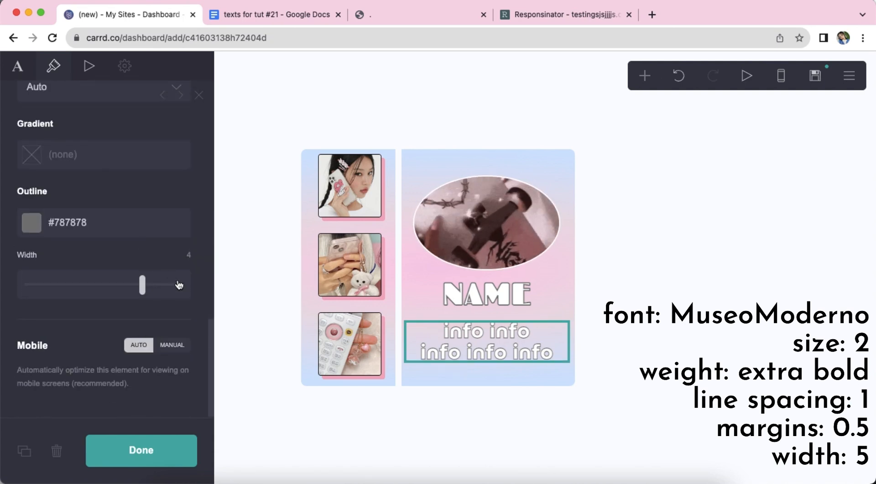
{"action": "left_click", "coordinate": [716, 310]}
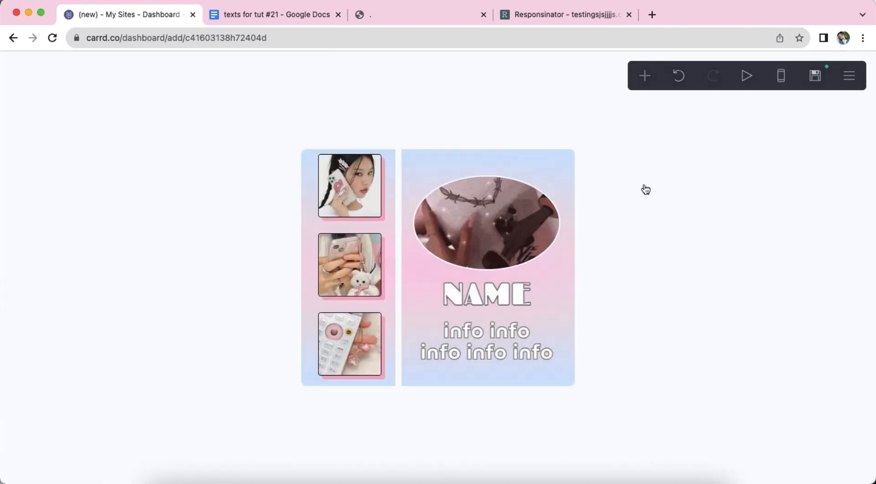
- Add a section break control named "one" below the container
{"action": "left_click", "coordinate": [643, 78]}
{"action": "left_click", "coordinate": [601, 350]}
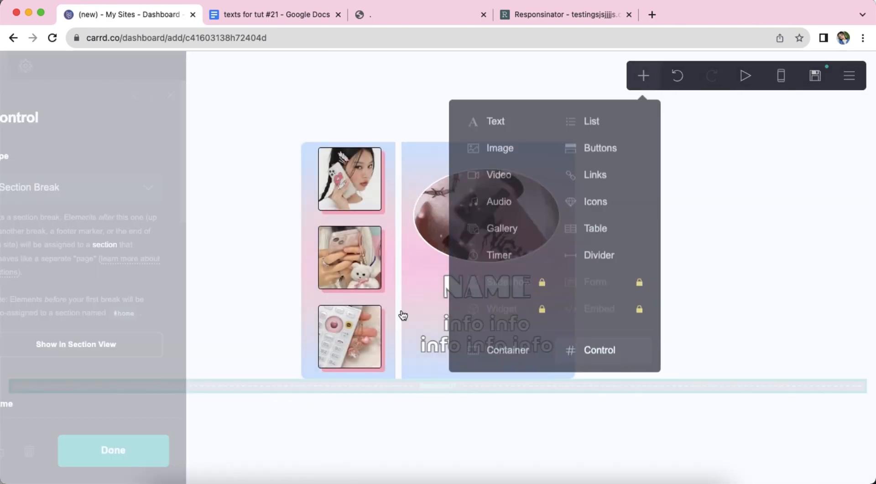
{"action": "left_click", "coordinate": [123, 170]}
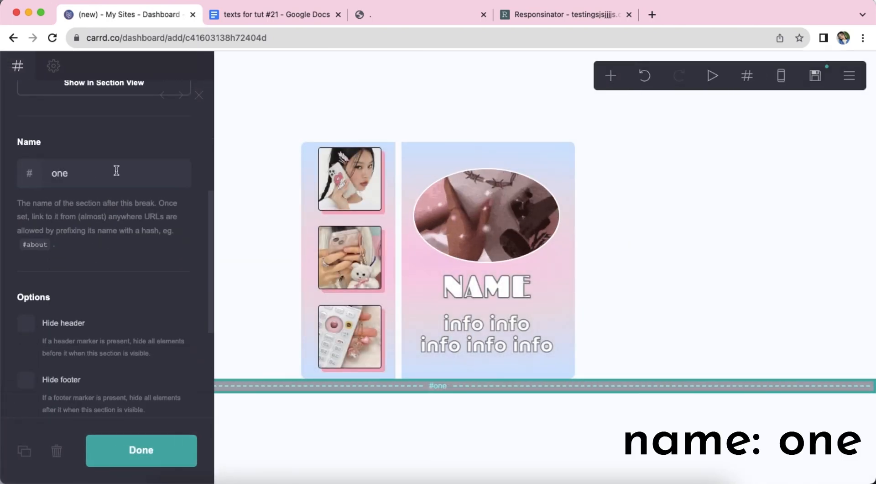
{"action": "left_click", "coordinate": [415, 449]}
{"action": "left_click", "coordinate": [432, 450]}
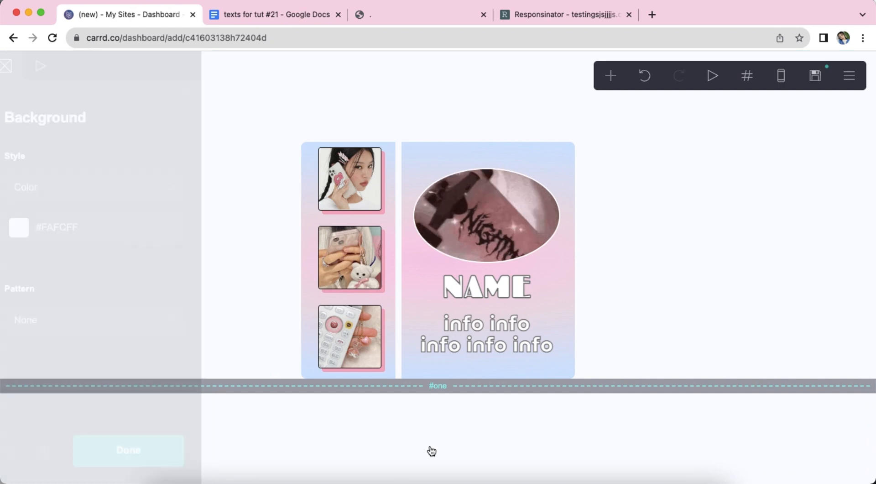
- Duplicate the two-column container and move the copy below the #one section break
{"action": "left_click", "coordinate": [394, 143]}
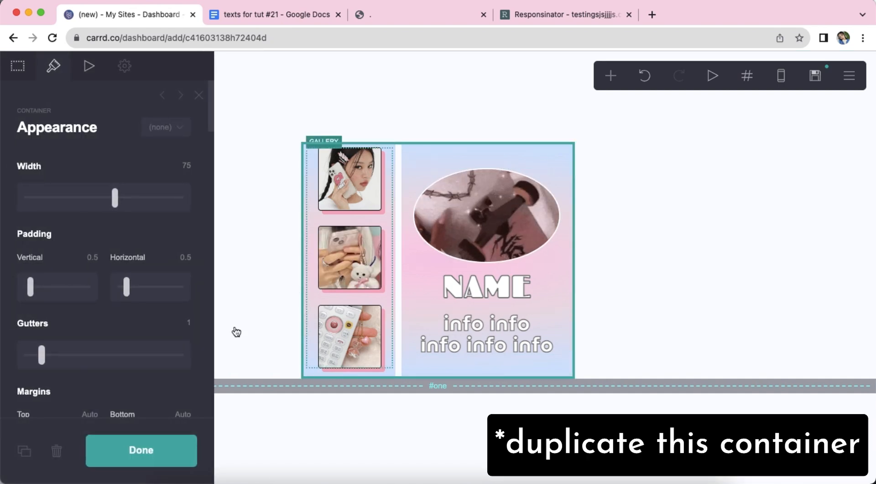
{"action": "left_click", "coordinate": [24, 451]}
{"action": "left_click_drag", "start_coordinate": [395, 245], "coordinate": [369, 478]}
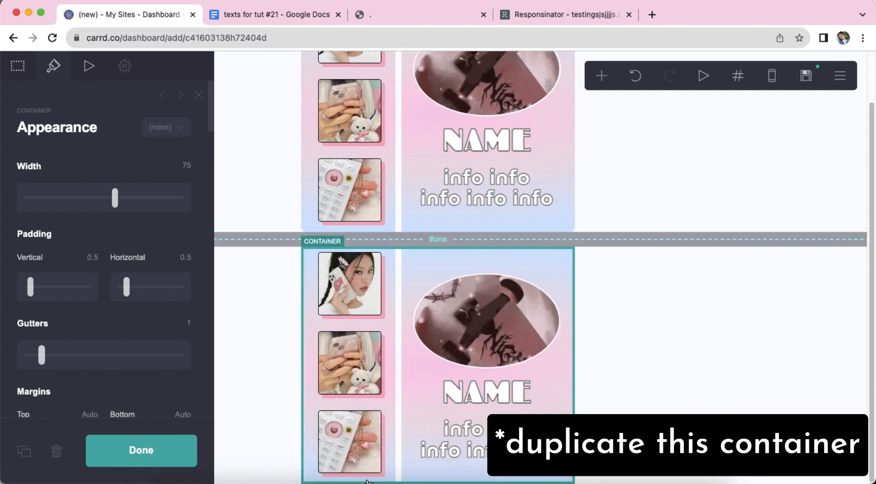
{"action": "left_click", "coordinate": [638, 277]}
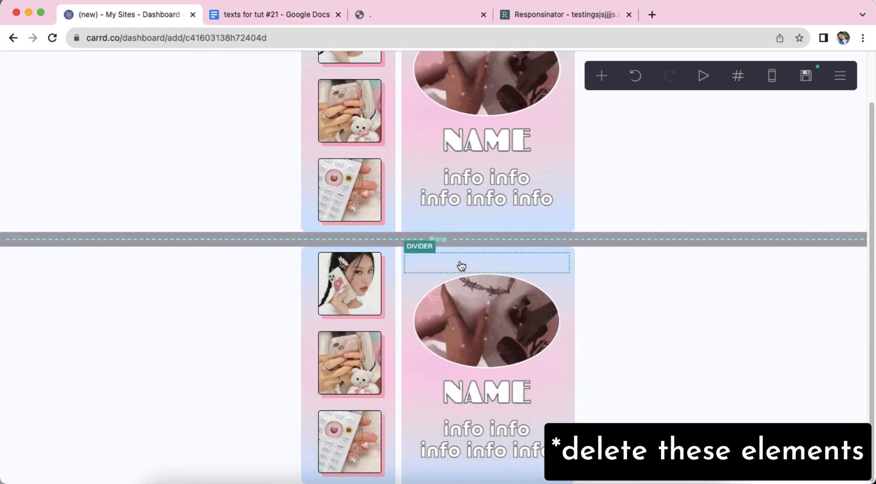
- Delete the divider, oval image, NAME text and info text from the duplicated container's second column
{"action": "left_click", "coordinate": [426, 264]}
{"action": "left_click", "coordinate": [56, 450]}
{"action": "left_click", "coordinate": [487, 306]}
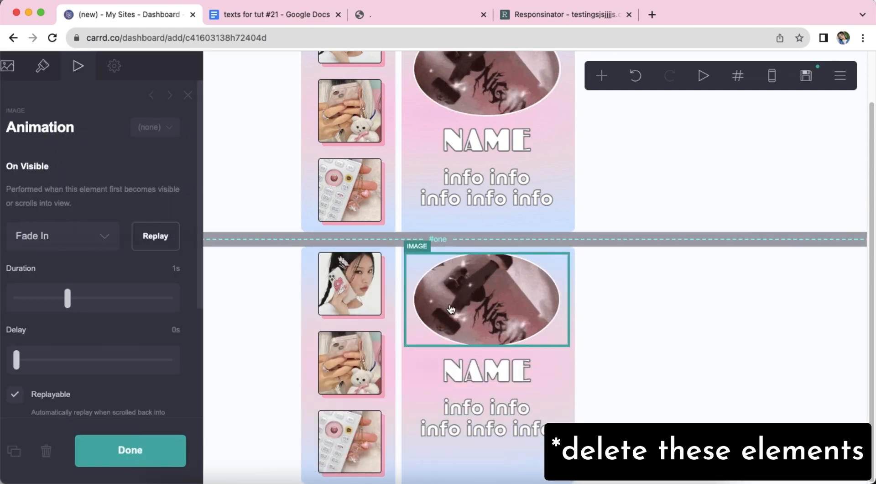
{"action": "left_click", "coordinate": [57, 451]}
{"action": "left_click", "coordinate": [470, 292]}
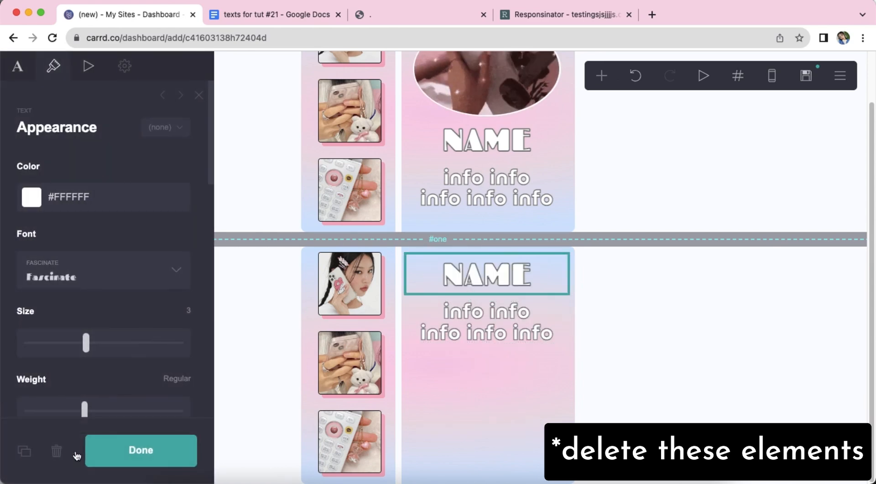
{"action": "left_click", "coordinate": [56, 451]}
{"action": "left_click", "coordinate": [528, 288]}
{"action": "left_click", "coordinate": [57, 450]}
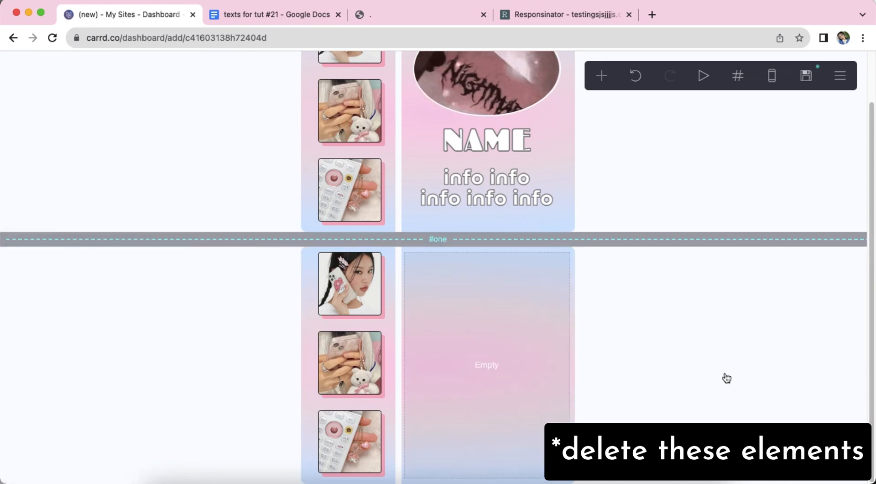
- Add a text element in the duplicated container's empty second column
{"action": "left_click", "coordinate": [602, 76]}
{"action": "left_click", "coordinate": [453, 121]}
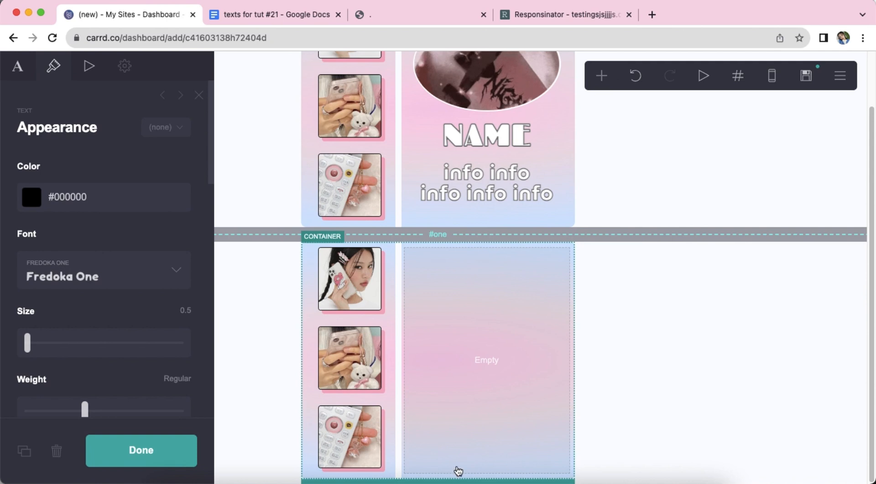
{"action": "left_click", "coordinate": [511, 323]}
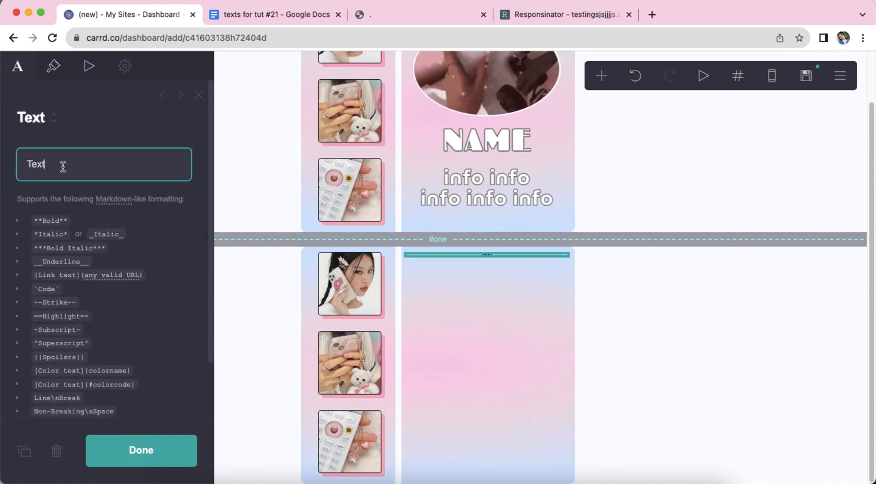
- Enter "About Me" as the new text element's content and set its color to #FCC7ED and font to Roboto Mono
{"action": "left_click", "coordinate": [53, 66]}
{"action": "left_click", "coordinate": [120, 194]}
{"action": "type", "text": "#FCC7ED"}
{"action": "key", "text": "Return"}
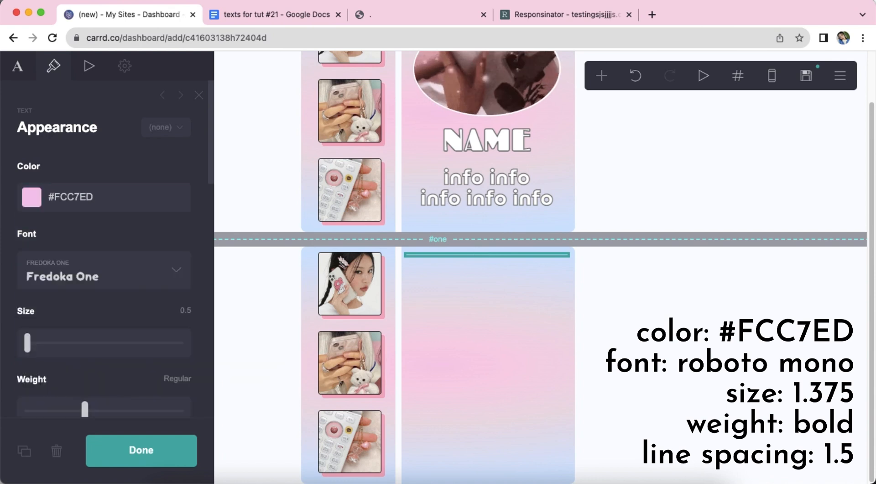
{"action": "left_click", "coordinate": [137, 273]}
{"action": "key", "text": "Down"}
{"action": "key", "text": "Down"}
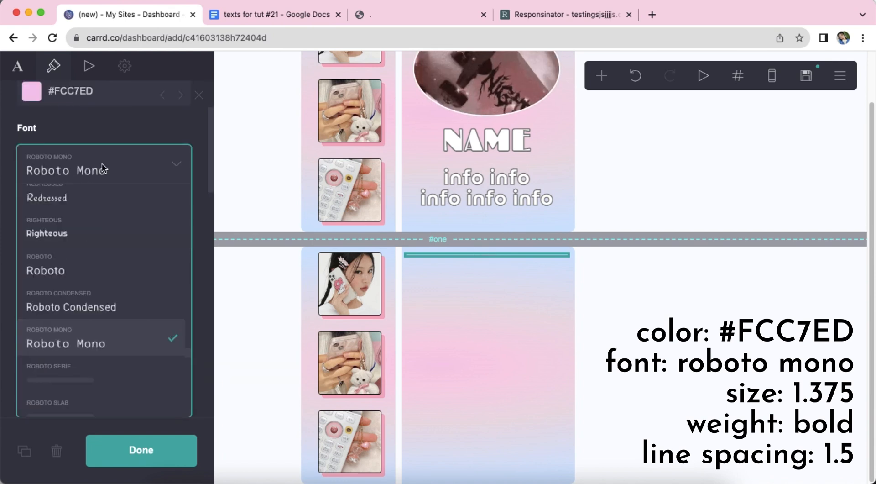
{"action": "left_click", "coordinate": [102, 165]}
- Set the About Me heading's size to 1.375, weight to Bold and line spacing to 1.5
{"action": "left_click", "coordinate": [177, 205]}
{"action": "type", "text": "1.375"}
{"action": "key", "text": "Return"}
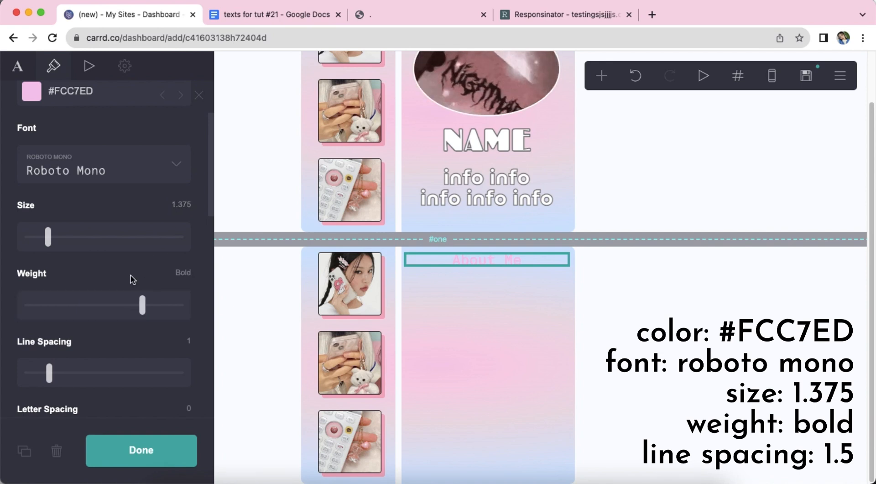
{"action": "scroll", "coordinate": [182, 266], "scroll_direction": "down", "scroll_amount": 3}
{"action": "type", "text": ".5"}
{"action": "key", "text": "Return"}
- Give the About Me heading an overall indent of 0.625, margins of 0.25 and left alignment
{"action": "scroll", "coordinate": [152, 272], "scroll_direction": "down", "scroll_amount": 5}
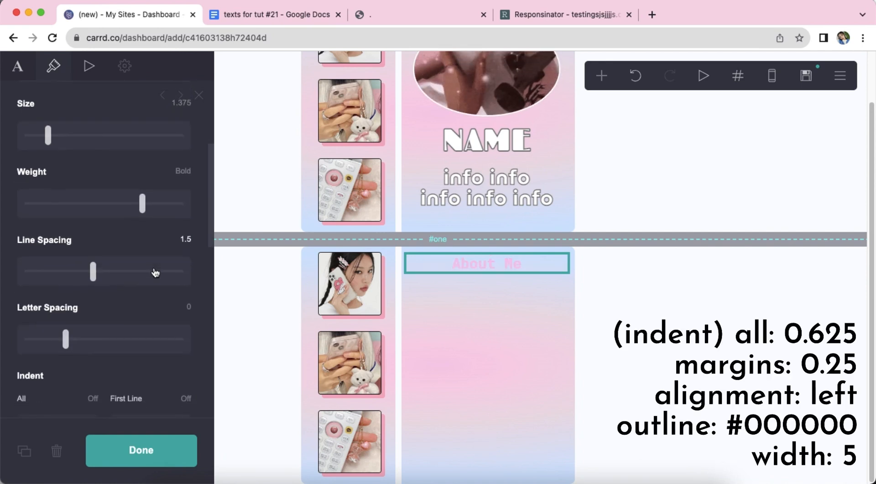
{"action": "left_click", "coordinate": [87, 228]}
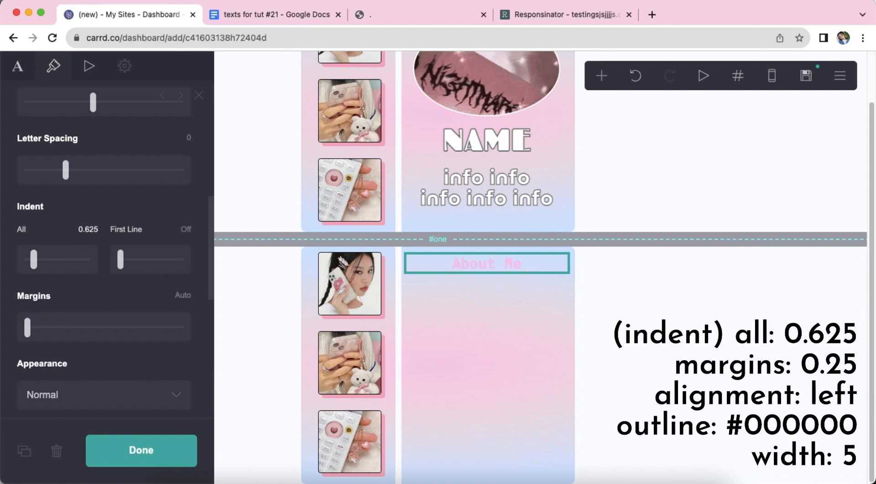
{"action": "scroll", "coordinate": [97, 279], "scroll_direction": "down", "scroll_amount": 3}
{"action": "left_click", "coordinate": [174, 224]}
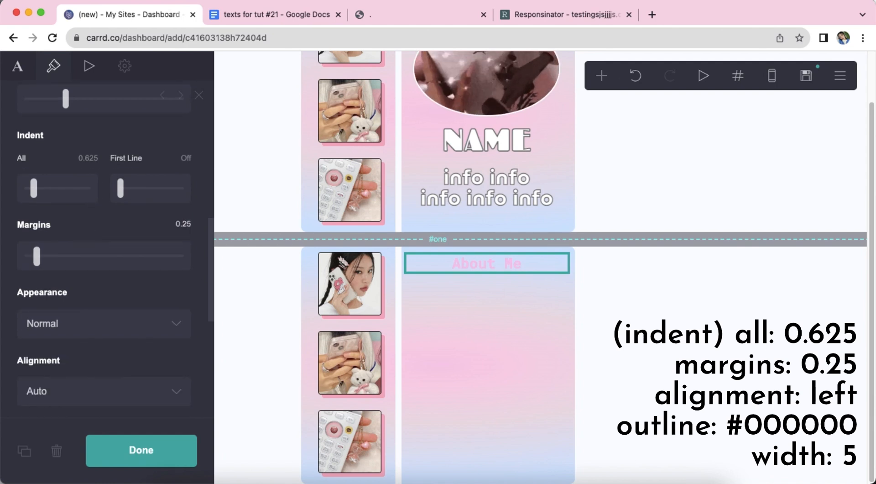
{"action": "scroll", "coordinate": [125, 254], "scroll_direction": "down", "scroll_amount": 4}
{"action": "left_click", "coordinate": [93, 287]}
{"action": "left_click", "coordinate": [91, 304]}
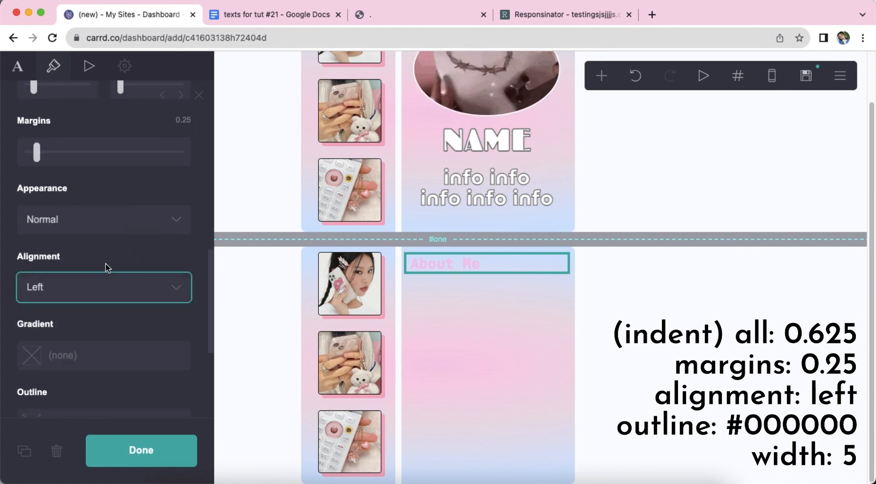
- Give the About Me heading a #000000 outline with a width of 5
{"action": "scroll", "coordinate": [112, 288], "scroll_direction": "down", "scroll_amount": 6}
{"action": "left_click", "coordinate": [92, 215]}
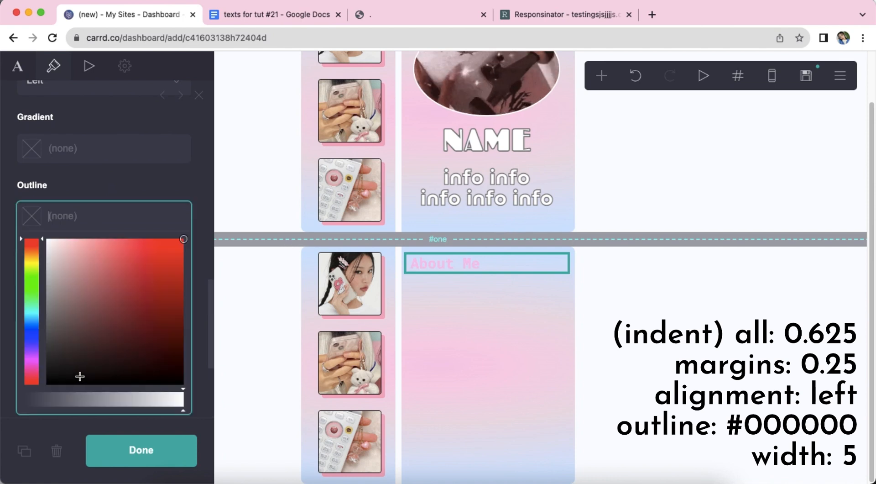
{"action": "left_click", "coordinate": [110, 164]}
{"action": "left_click", "coordinate": [186, 290]}
{"action": "left_click", "coordinate": [138, 250]}
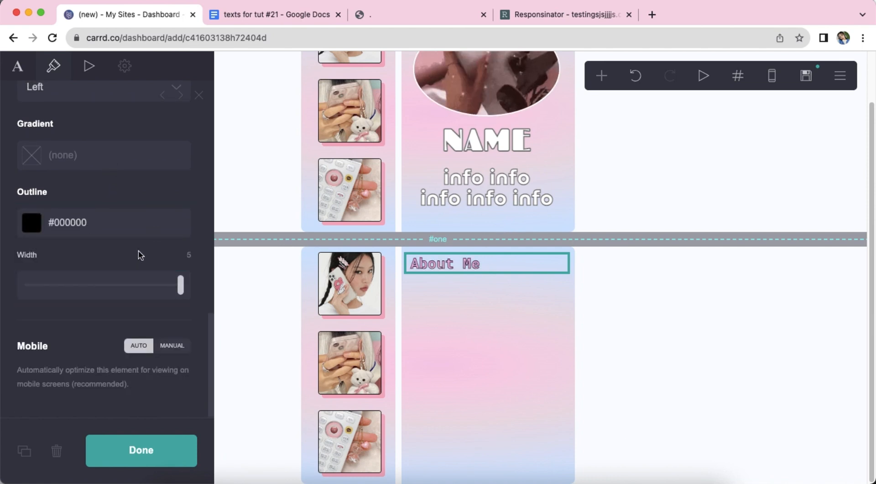
- Add a replayable Fade In animation to the About Me heading for when it becomes visible
{"action": "scroll", "coordinate": [129, 240], "scroll_direction": "up", "scroll_amount": 20}
{"action": "left_click", "coordinate": [89, 65]}
{"action": "left_click", "coordinate": [69, 235]}
{"action": "left_click", "coordinate": [39, 253]}
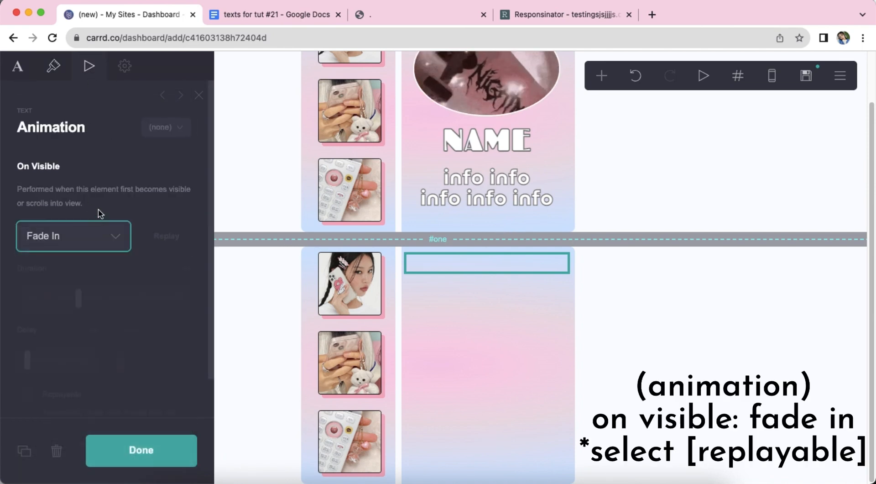
{"action": "scroll", "coordinate": [81, 281], "scroll_direction": "down", "scroll_amount": 2}
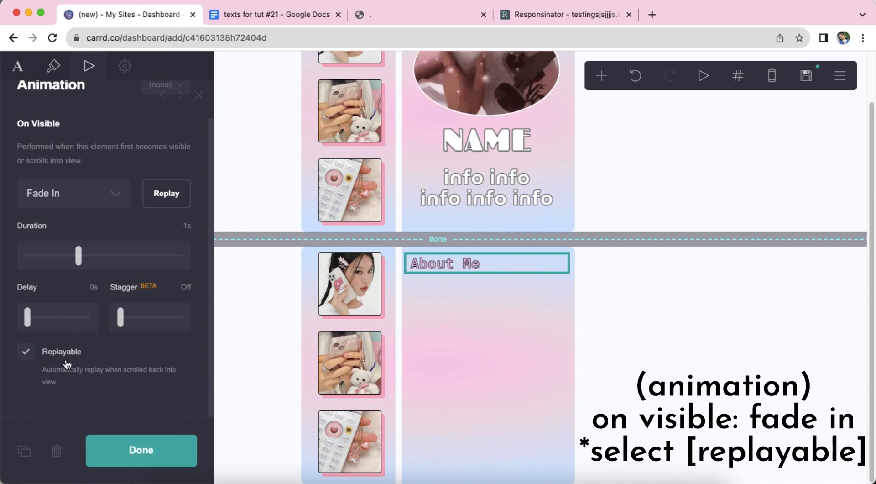
{"action": "left_click", "coordinate": [773, 347]}
- Add a text element below the About Me heading and set its color to #000000
{"action": "left_click", "coordinate": [481, 274]}
{"action": "left_click", "coordinate": [602, 76]}
{"action": "left_click", "coordinate": [516, 122]}
{"action": "left_click", "coordinate": [53, 65]}
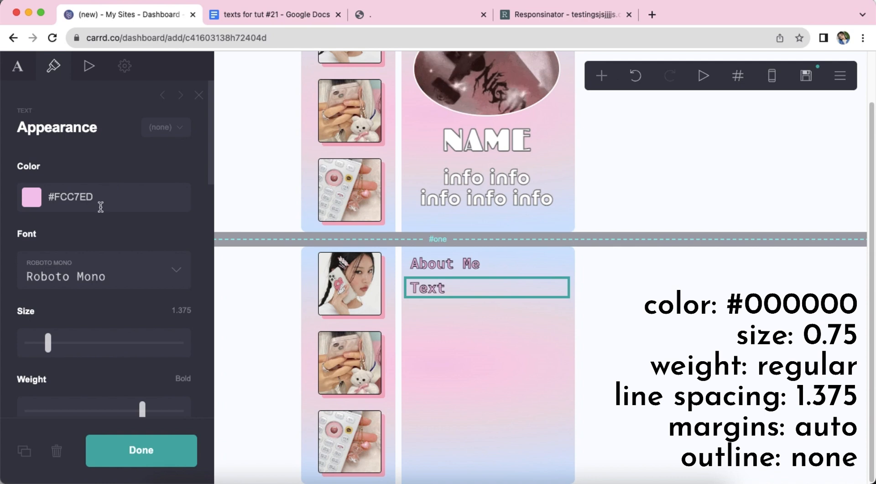
{"action": "left_click", "coordinate": [100, 202]}
{"action": "left_click", "coordinate": [94, 178]}
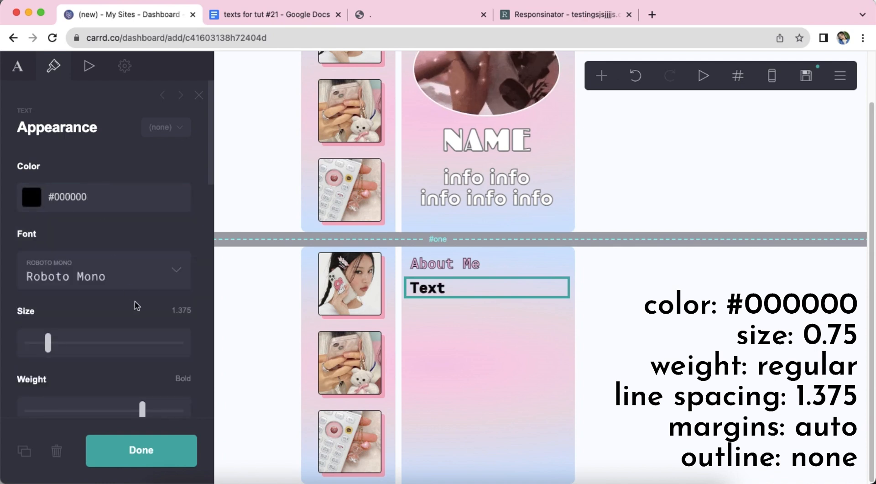
- Set the new text's size to 0.75, weight to Regular and line spacing to 1.375
{"action": "scroll", "coordinate": [135, 305], "scroll_direction": "down", "scroll_amount": 3}
{"action": "type", "text": "0.75"}
{"action": "key", "text": "Return"}
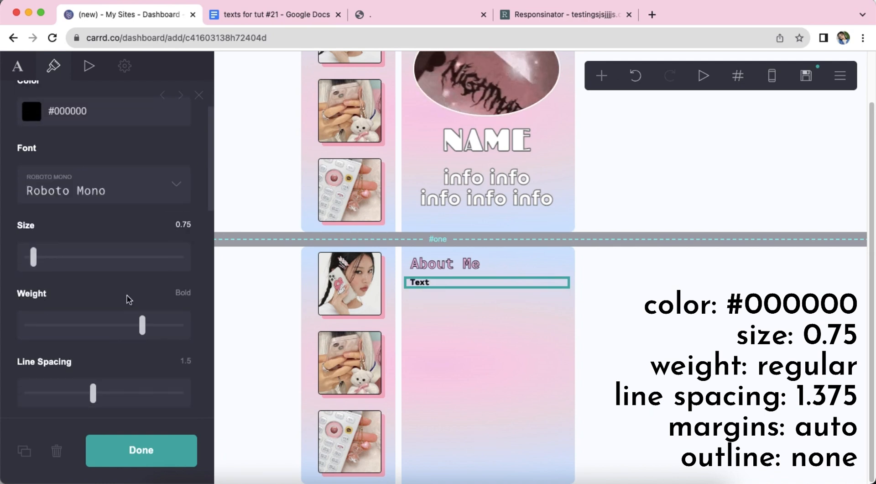
{"action": "left_click_drag", "start_coordinate": [142, 324], "coordinate": [84, 325]}
{"action": "scroll", "coordinate": [175, 274], "scroll_direction": "down", "scroll_amount": 3}
{"action": "type", "text": ".375"}
{"action": "key", "text": "Return"}
- Set the new text's margins to Auto and remove its outline
{"action": "scroll", "coordinate": [137, 276], "scroll_direction": "down", "scroll_amount": 10}
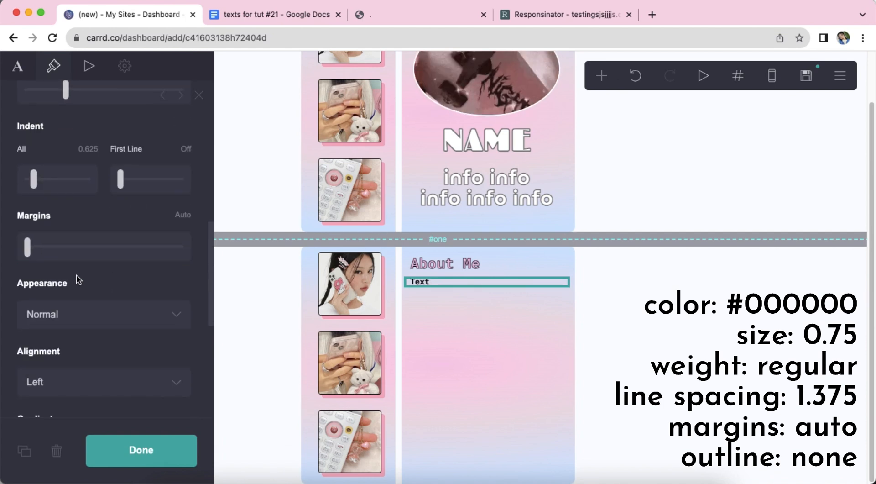
{"action": "scroll", "coordinate": [78, 279], "scroll_direction": "down", "scroll_amount": 10}
{"action": "left_click", "coordinate": [114, 247]}
{"action": "key", "text": "BackSpace"}
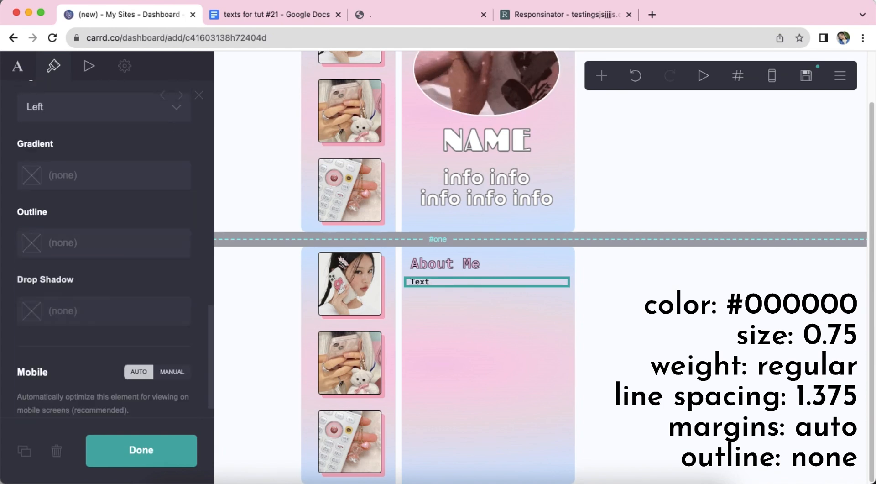
- Fill the text with "hi i'm name age race pronouns other" followed by repeated "info", trimmed to five lines on the page
{"action": "scroll", "coordinate": [75, 167], "scroll_direction": "up", "scroll_amount": 15}
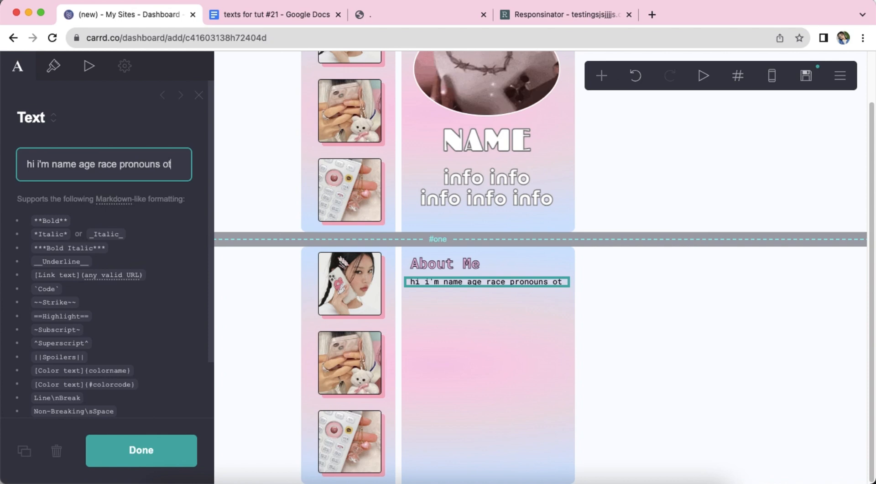
{"action": "type", "text": "her info info info info info info info info info info info info info info info info info info info info info info info info info info info info info info info info info"}
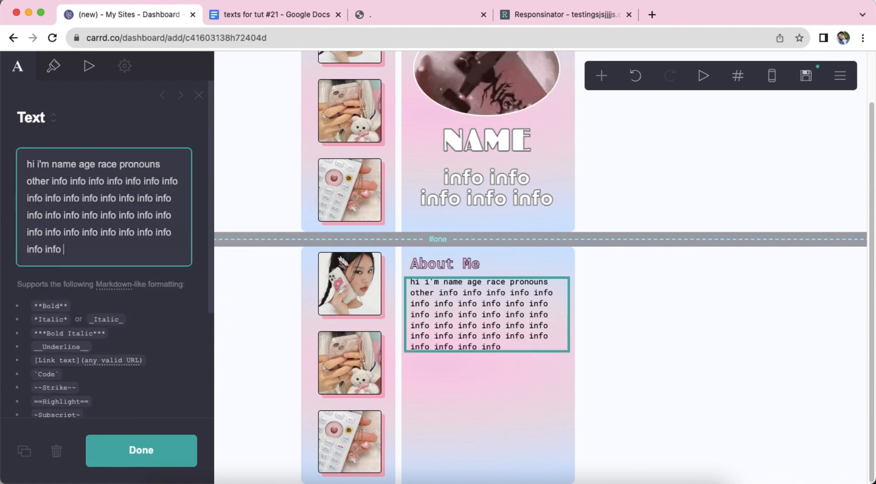
{"action": "left_click_drag", "start_coordinate": [62, 250], "coordinate": [20, 238]}
{"action": "key", "text": "BackSpace"}
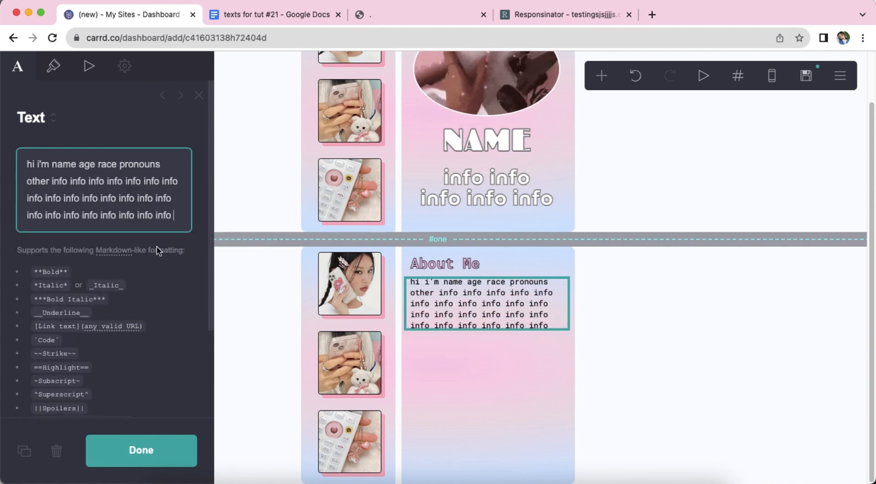
{"action": "left_click", "coordinate": [727, 323]}
- Duplicate the About Me heading, place the copy below the paragraph and change it to "Int. & Music"
{"action": "left_click", "coordinate": [512, 270]}
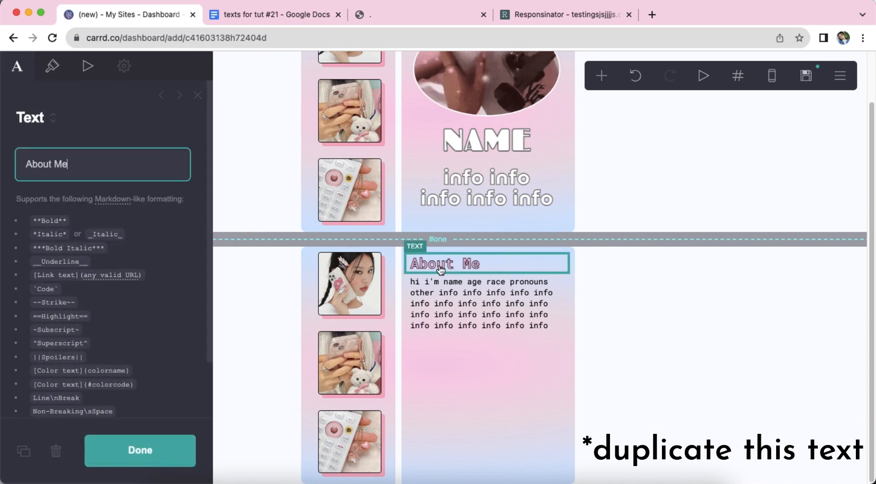
{"action": "left_click", "coordinate": [23, 450]}
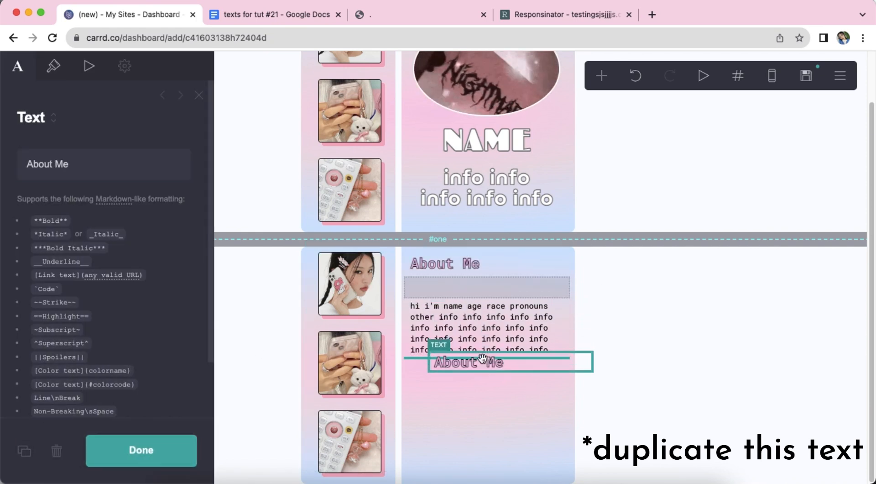
{"action": "left_click_drag", "start_coordinate": [115, 178], "coordinate": [2, 167]}
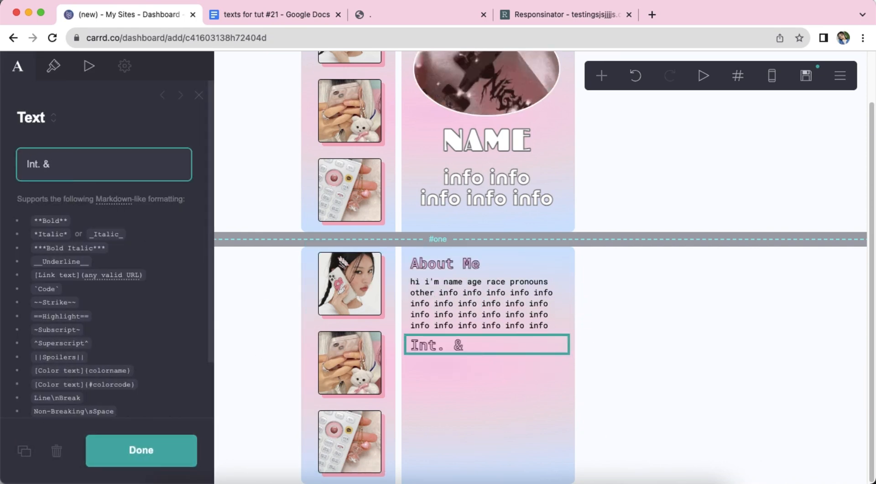
{"action": "type", "text": "Int. & Music"}
- Duplicate the paragraph below Int. & Music and replace it with "your interests & artists that you listen to etc" plus repeated "info"
{"action": "left_click", "coordinate": [468, 317]}
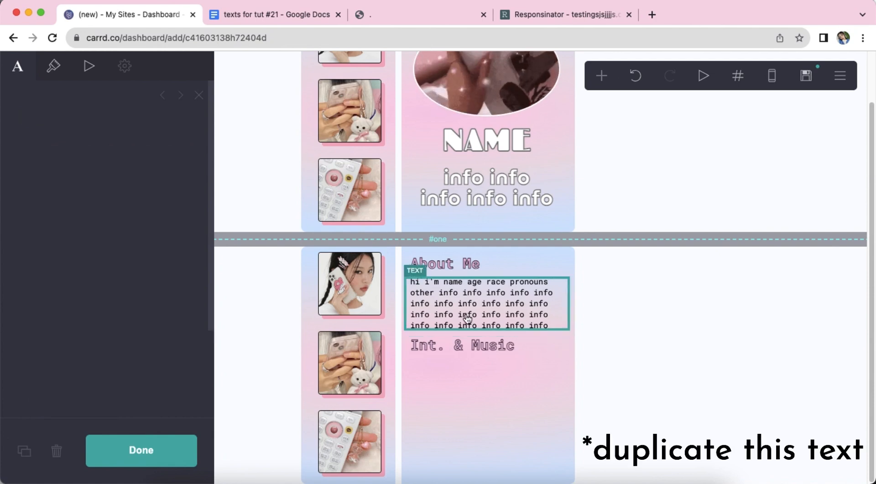
{"action": "left_click", "coordinate": [28, 446]}
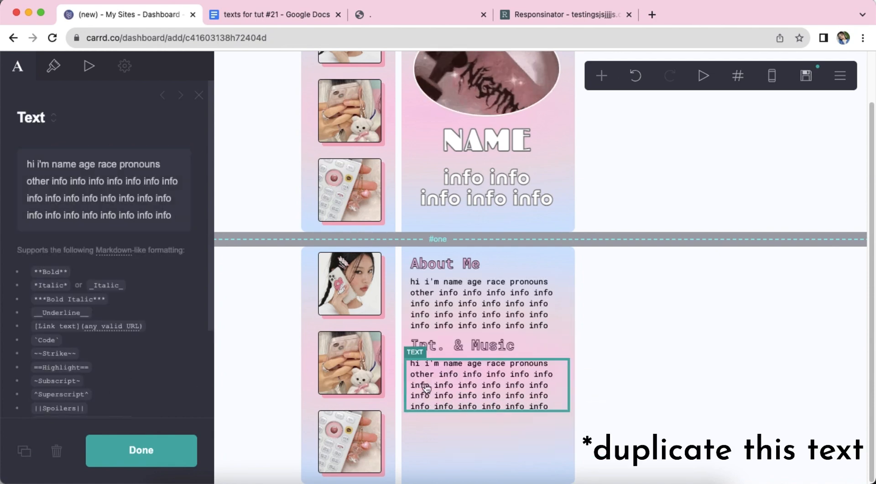
{"action": "left_click_drag", "start_coordinate": [172, 216], "coordinate": [3, 146]}
{"action": "type", "text": "your interests & art"}
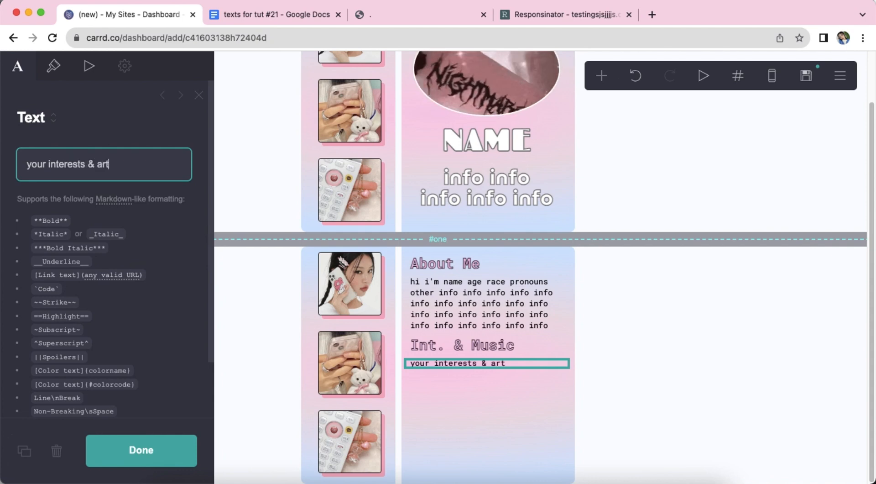
{"action": "type", "text": "ists that you listen"}
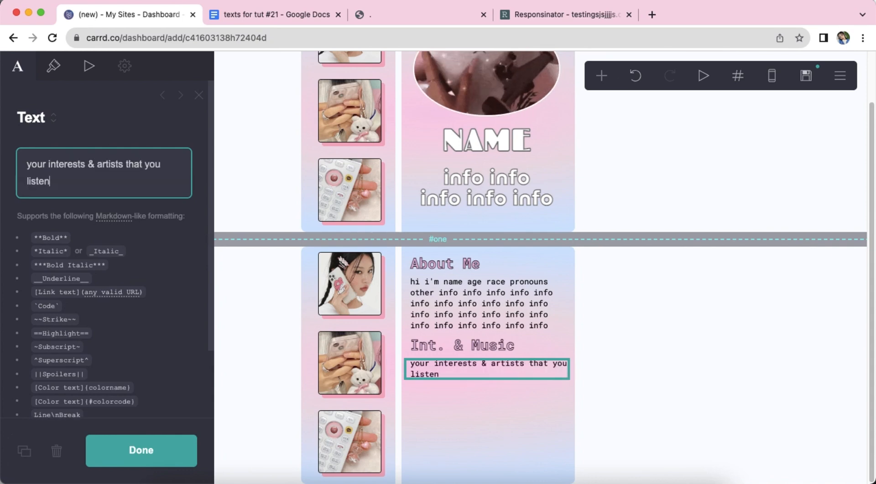
{"action": "type", "text": " to etc info info info info info info info info info info info info info info info info info info info info info info info info info info info info info info info info"}
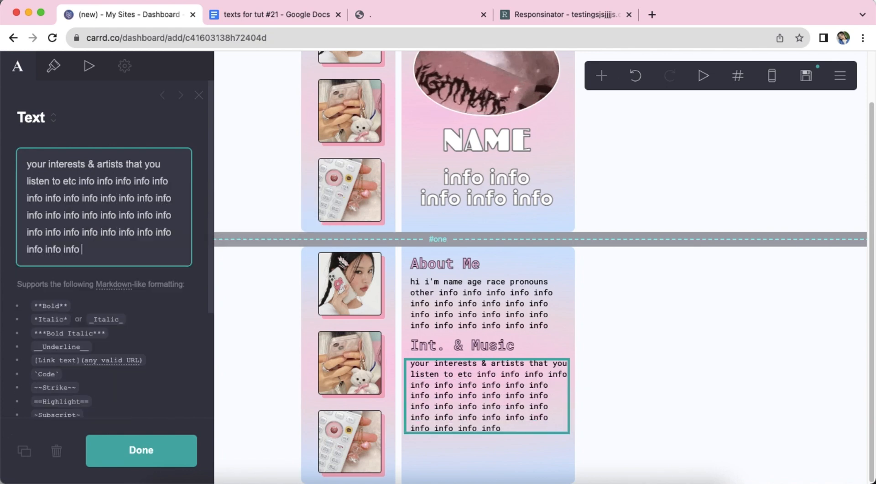
{"action": "key", "text": "BackSpace"}
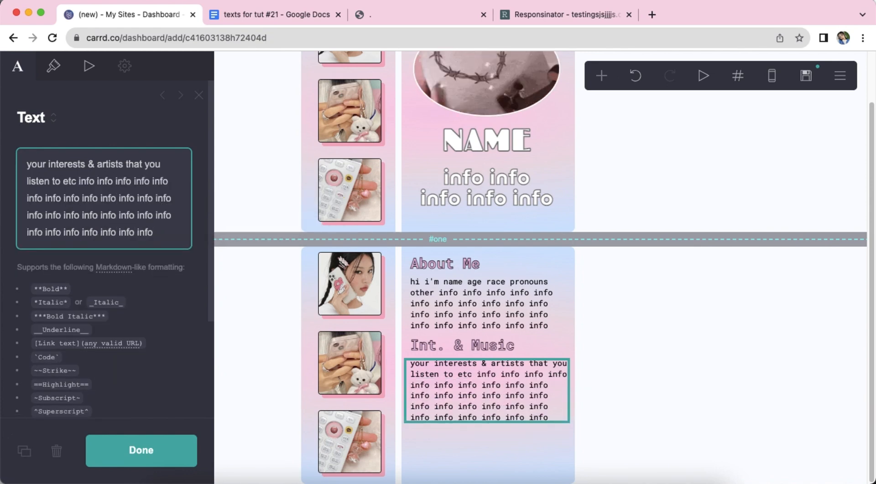
{"action": "left_click", "coordinate": [706, 360]}
- Duplicate the Int. & Music heading, place the copy below the second paragraph and change it to "Find Me"
{"action": "left_click", "coordinate": [443, 350]}
{"action": "left_click", "coordinate": [24, 451]}
{"action": "left_click_drag", "start_coordinate": [445, 372], "coordinate": [478, 434]}
{"action": "triple_click", "coordinate": [110, 164]}
{"action": "type", "text": "Find Me"}
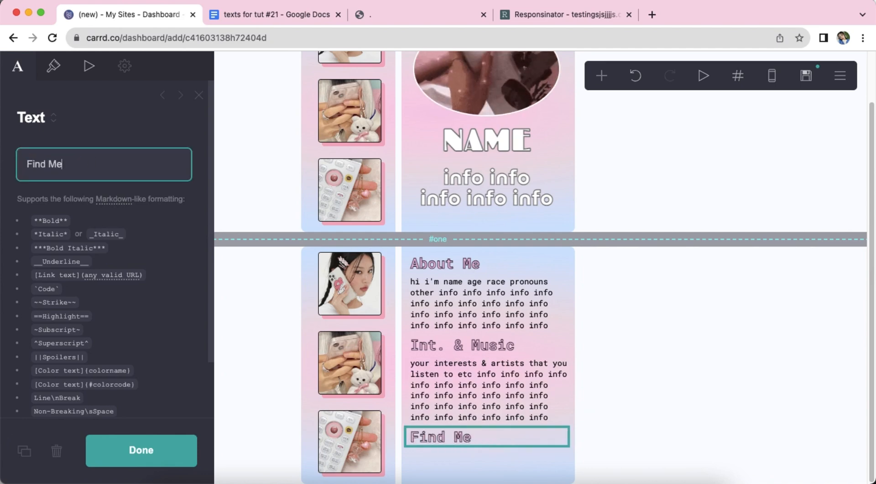
- Duplicate the interests paragraph and move the copy below the Find Me heading
{"action": "left_click", "coordinate": [444, 398]}
{"action": "left_click", "coordinate": [24, 451]}
{"action": "left_click_drag", "start_coordinate": [462, 417], "coordinate": [507, 444]}
- Replace the text below Find Me with "[link](#) [link](#) [link](#)" copied from the "texts for tut #21" Google Docs document
{"action": "left_click", "coordinate": [270, 14]}
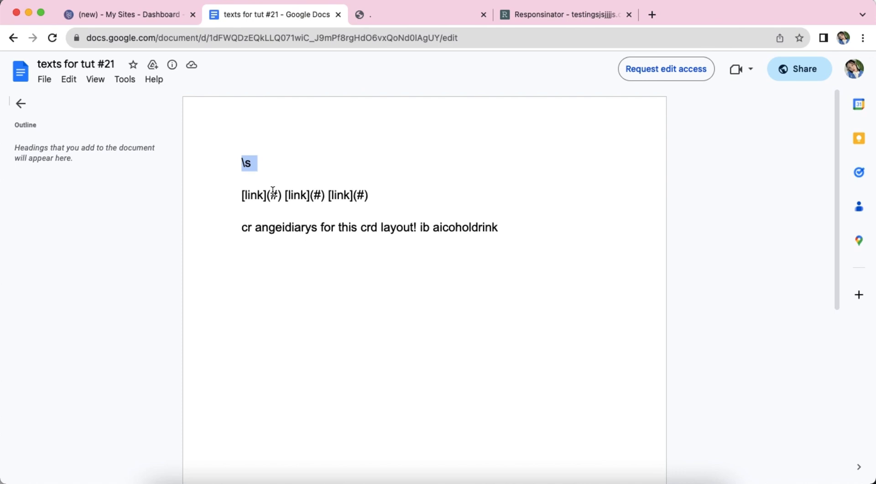
{"action": "left_click_drag", "start_coordinate": [242, 196], "coordinate": [392, 197]}
{"action": "key", "text": "super+c"}
{"action": "left_click", "coordinate": [128, 14]}
{"action": "left_click_drag", "start_coordinate": [161, 229], "coordinate": [23, 166]}
{"action": "right_click", "coordinate": [54, 167]}
{"action": "left_click", "coordinate": [91, 281]}
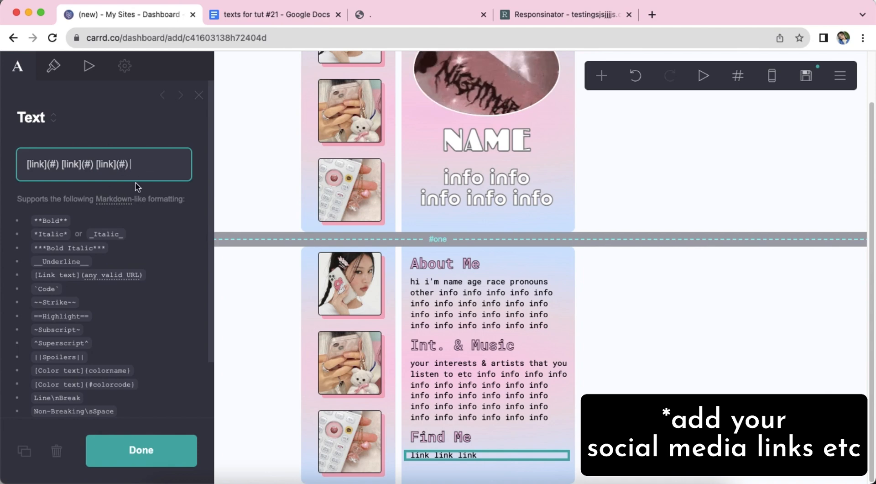
{"action": "left_click", "coordinate": [689, 405]}
{"action": "left_click", "coordinate": [771, 82]}
{"action": "left_click", "coordinate": [770, 82]}
- Add a section break control named "two" below the second container
{"action": "left_click", "coordinate": [602, 75]}
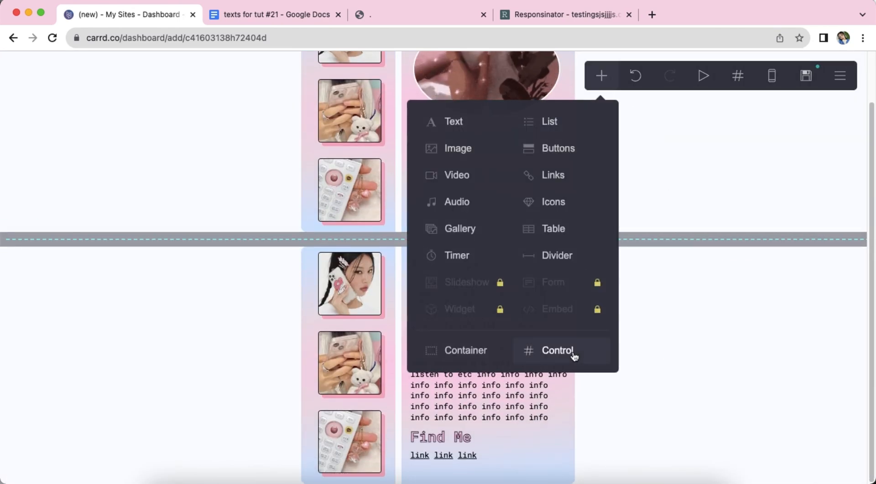
{"action": "left_click", "coordinate": [570, 352]}
{"action": "scroll", "coordinate": [114, 206], "scroll_direction": "down", "scroll_amount": 4}
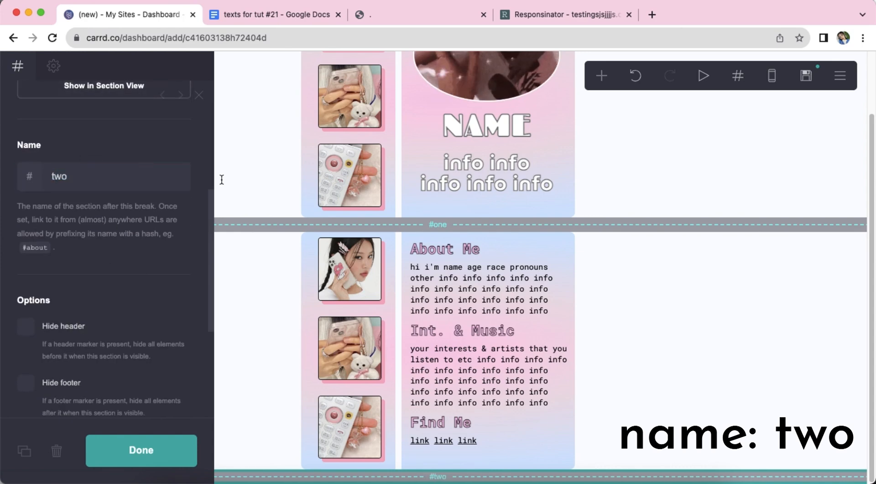
{"action": "left_click", "coordinate": [678, 391]}
- Duplicate the About Me container and move the copy below the #two section break
{"action": "left_click", "coordinate": [405, 289]}
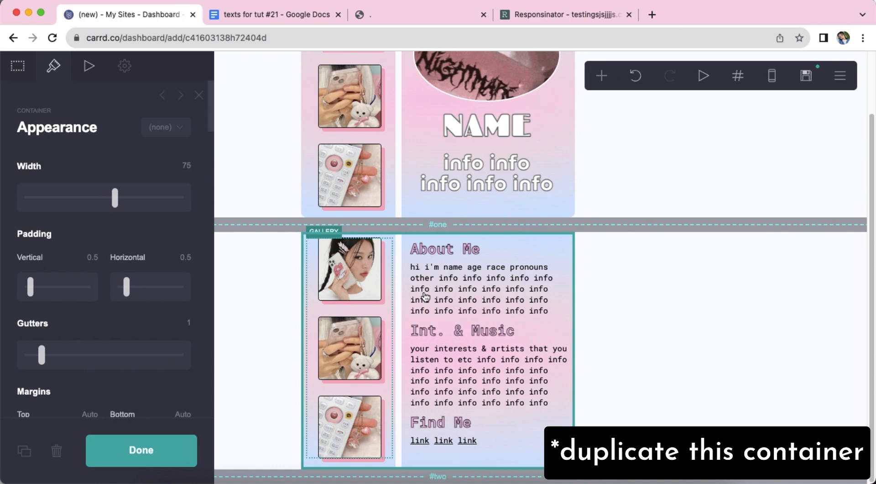
{"action": "left_click", "coordinate": [24, 450]}
{"action": "left_click_drag", "start_coordinate": [405, 243], "coordinate": [403, 480]}
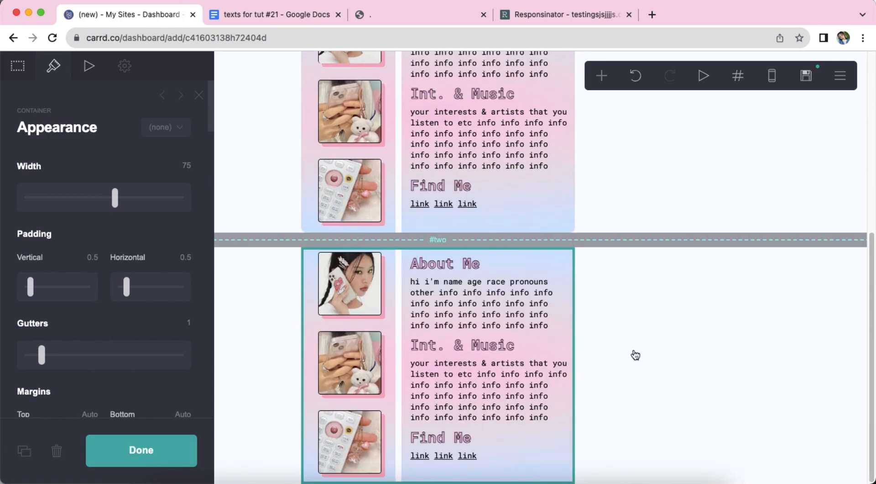
- Change the About Me heading in the container below the #two section break to "Before You Follow"
{"action": "left_click", "coordinate": [636, 355]}
{"action": "left_click", "coordinate": [507, 258]}
{"action": "left_click_drag", "start_coordinate": [73, 165], "coordinate": [8, 166]}
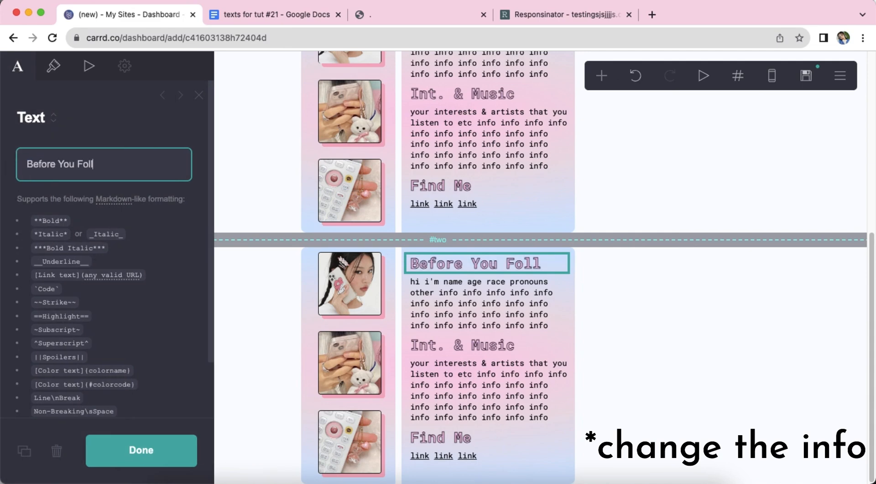
- Replace the paragraph under Before You Follow with five lines of repeated "info" placeholder text
{"action": "left_click", "coordinate": [456, 301]}
{"action": "left_click_drag", "start_coordinate": [176, 216], "coordinate": [2, 150]}
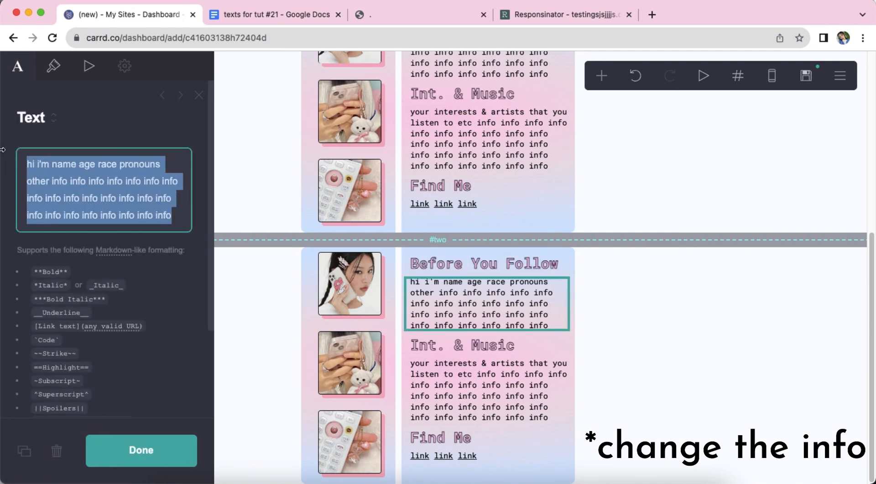
{"action": "type", "text": "info info info info info info info info info info info info info info info info info info info info info info info info info info info info info info info info"}
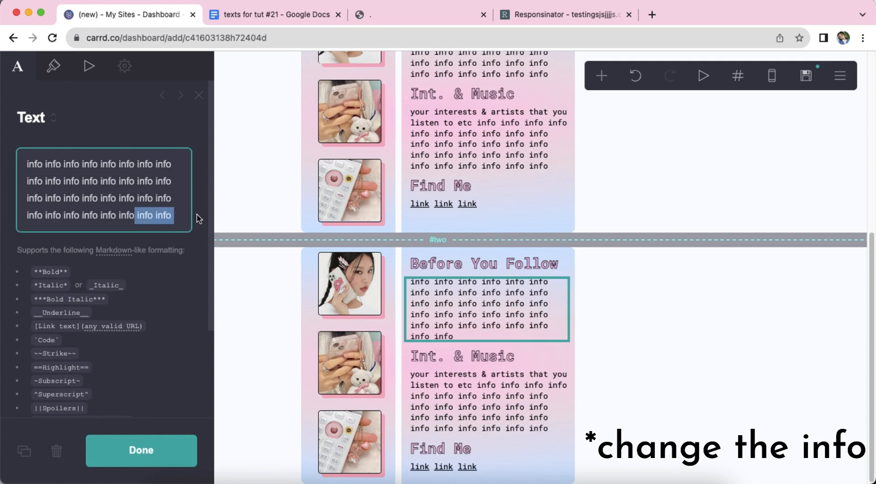
{"action": "key", "text": "BackSpace"}
- Change the last container's Int. & Music heading to "Do Not Follow If" and replace its paragraph with repeated "info" placeholder text
{"action": "left_click", "coordinate": [531, 341]}
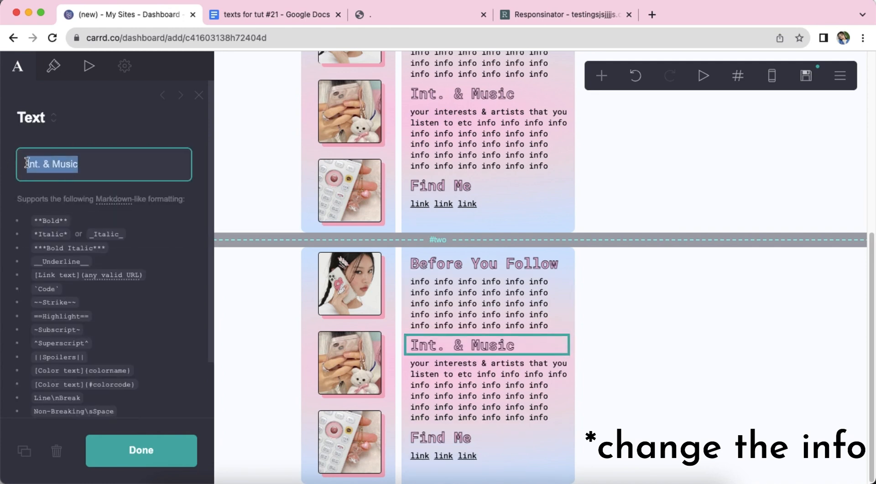
{"action": "type", "text": "Do Not Follow"}
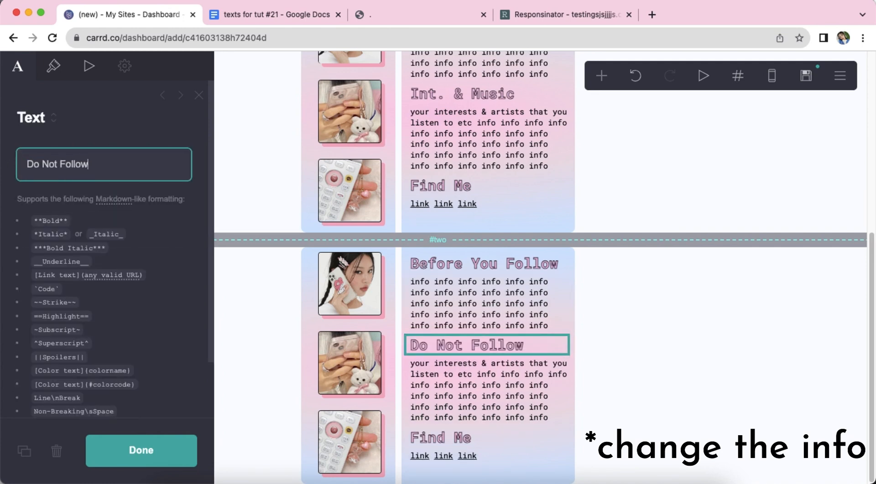
{"action": "left_click", "coordinate": [456, 388]}
{"action": "key", "text": "super+a"}
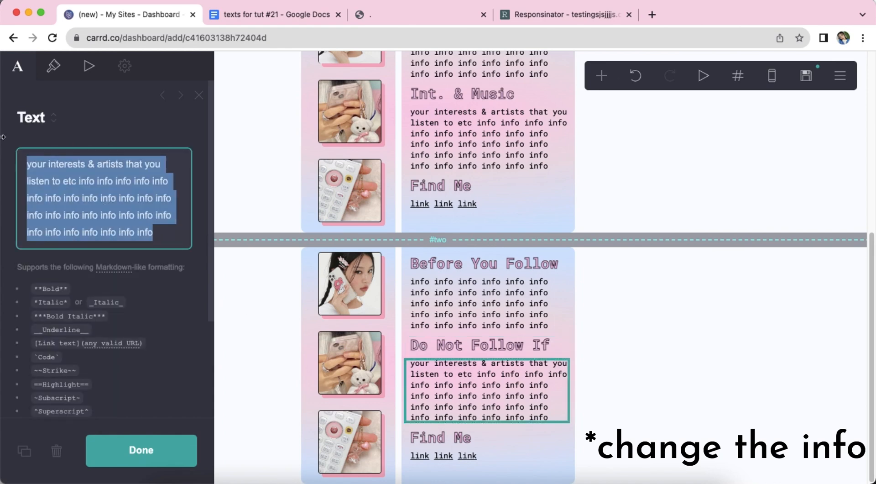
{"action": "type", "text": "info info info info info info info info info info info info info info info info info info info info info info info info info info info info info info info info"}
{"action": "key", "text": "BackSpace"}
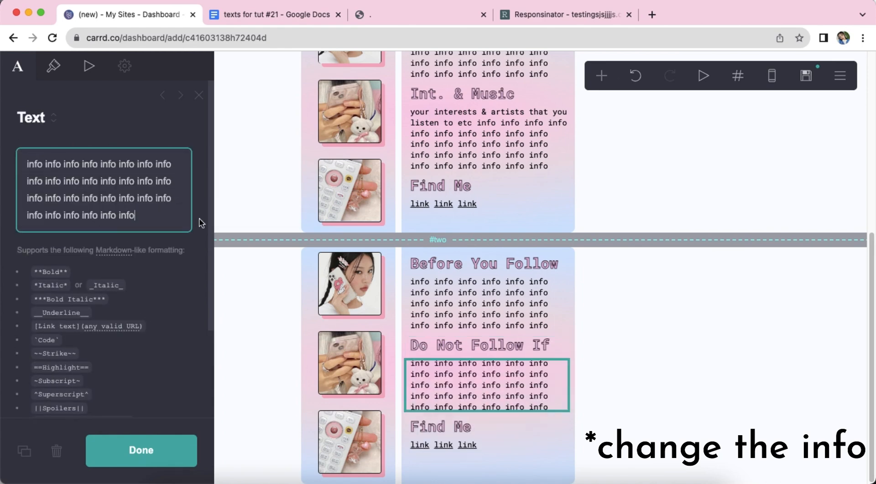
- Rename the last container's Find Me heading "Notes" and replace its links with the layout credit line from the "texts for tut #21" Google Docs document
{"action": "left_click", "coordinate": [502, 432]}
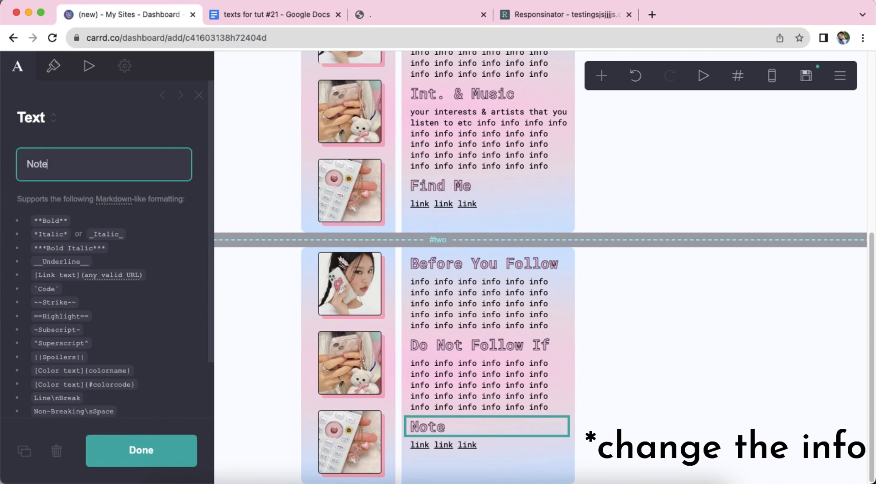
{"action": "left_click", "coordinate": [521, 452]}
{"action": "left_click", "coordinate": [260, 15]}
{"action": "left_click_drag", "start_coordinate": [241, 226], "coordinate": [443, 227]}
{"action": "right_click", "coordinate": [442, 227]}
{"action": "left_click", "coordinate": [457, 241]}
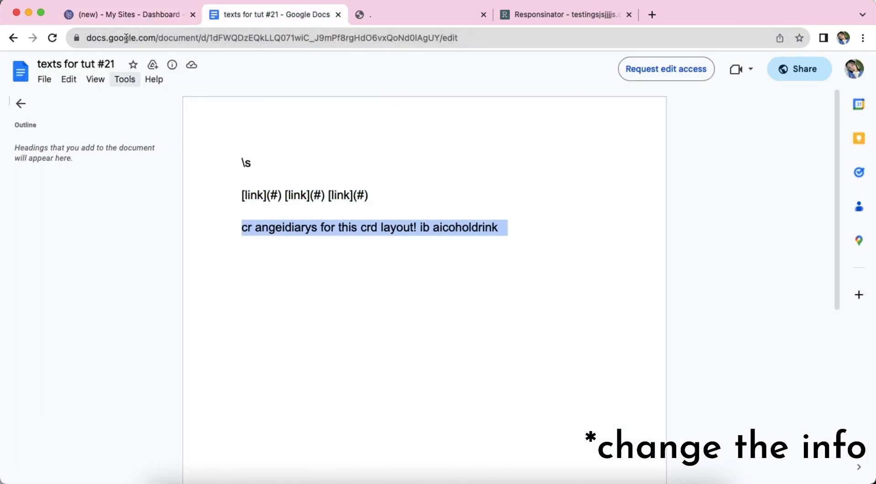
{"action": "left_click", "coordinate": [124, 15]}
{"action": "triple_click", "coordinate": [126, 166]}
{"action": "right_click", "coordinate": [64, 157]}
{"action": "left_click", "coordinate": [108, 256]}
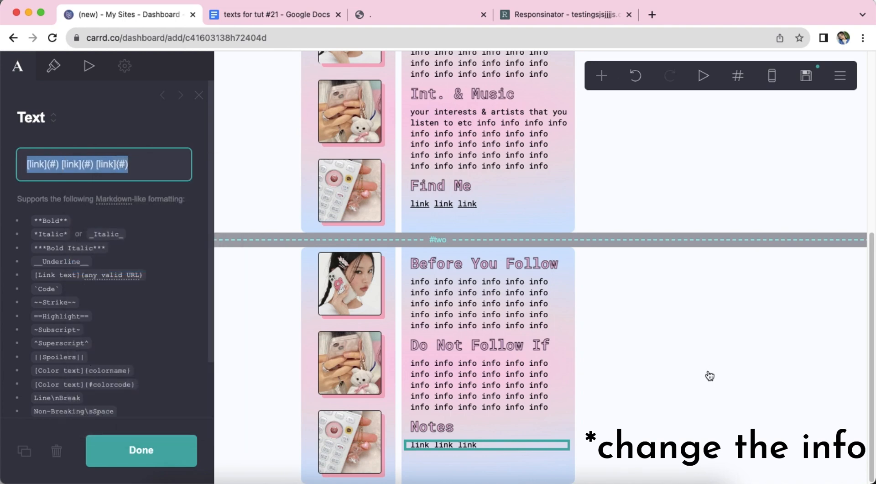
{"action": "key", "text": "super+v"}
{"action": "left_click", "coordinate": [708, 372]}
- Switch to the mobile view and check the layout of all the sections
{"action": "left_click", "coordinate": [772, 75]}
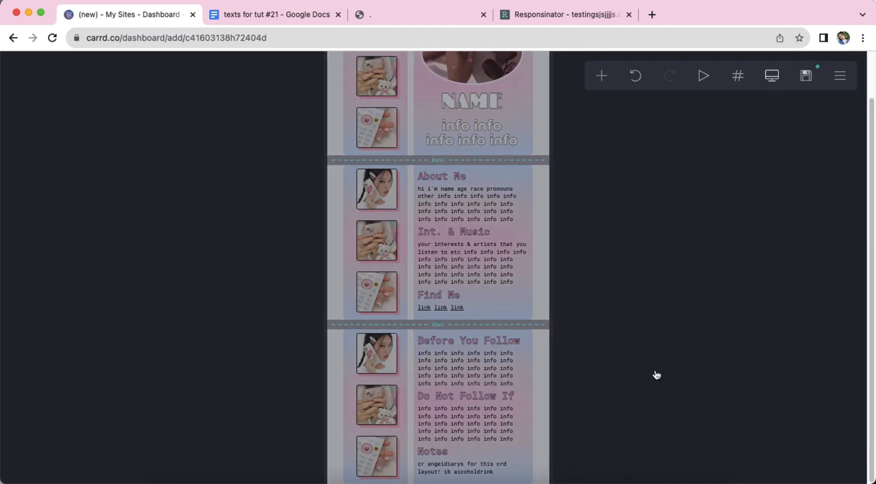
{"action": "left_click", "coordinate": [657, 375]}
{"action": "scroll", "coordinate": [726, 301], "scroll_direction": "up", "scroll_amount": 7}
- Save and publish the finished site at testingsss.carrd.co
{"action": "left_click", "coordinate": [807, 75]}
{"action": "left_click", "coordinate": [85, 184]}
{"action": "left_click", "coordinate": [96, 304]}
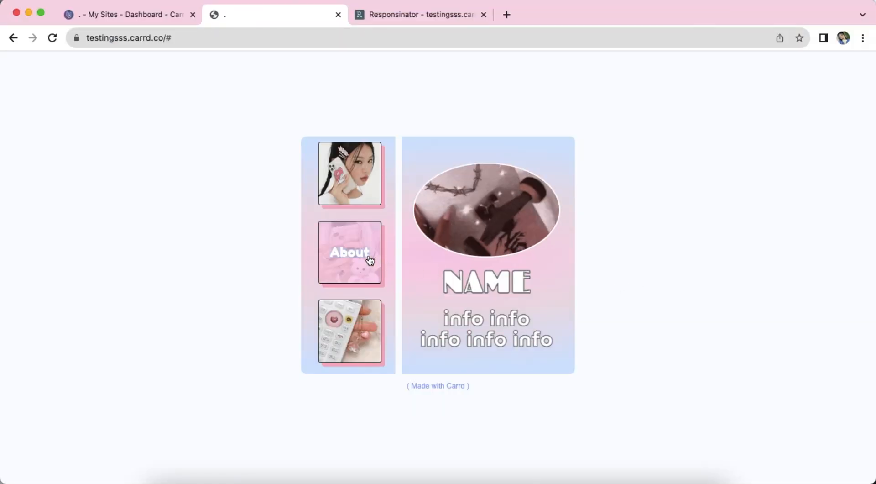
- Test the published site's three gallery images by visiting the #one section, the #two section and the home section
{"action": "left_click", "coordinate": [368, 257]}
{"action": "left_click", "coordinate": [381, 323]}
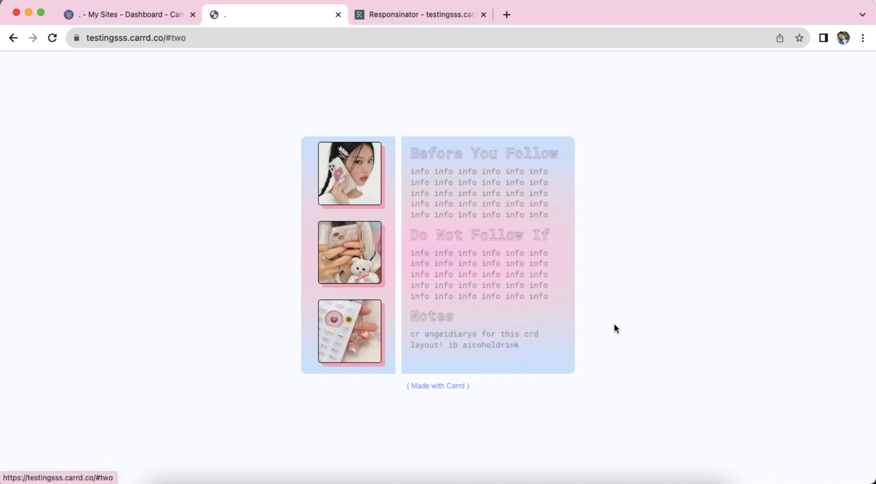
{"action": "left_click", "coordinate": [363, 183]}
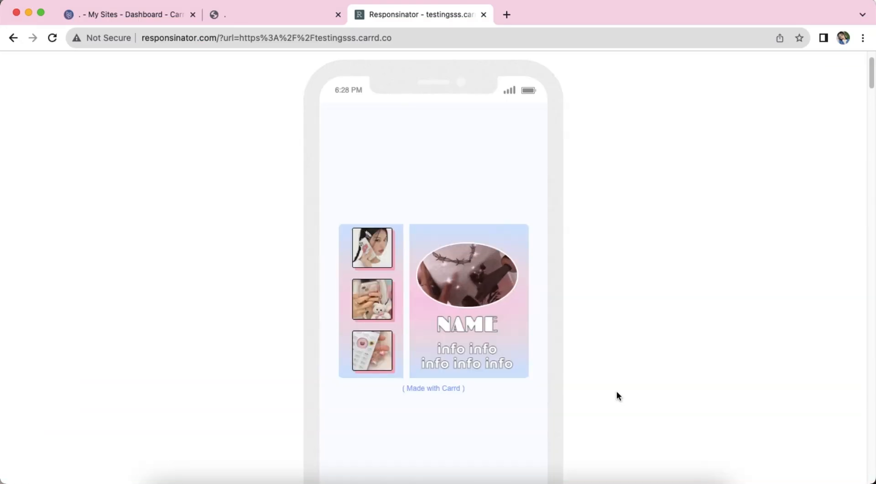
- Test the same gallery navigation in the Responsinator phone preview, visiting About Me, Before You Follow and the home section
{"action": "left_click", "coordinate": [370, 299]}
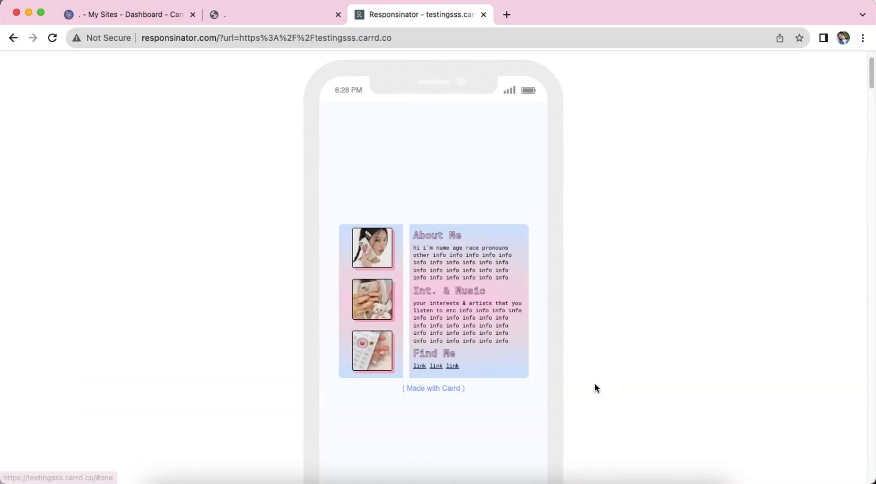
{"action": "left_click", "coordinate": [375, 353]}
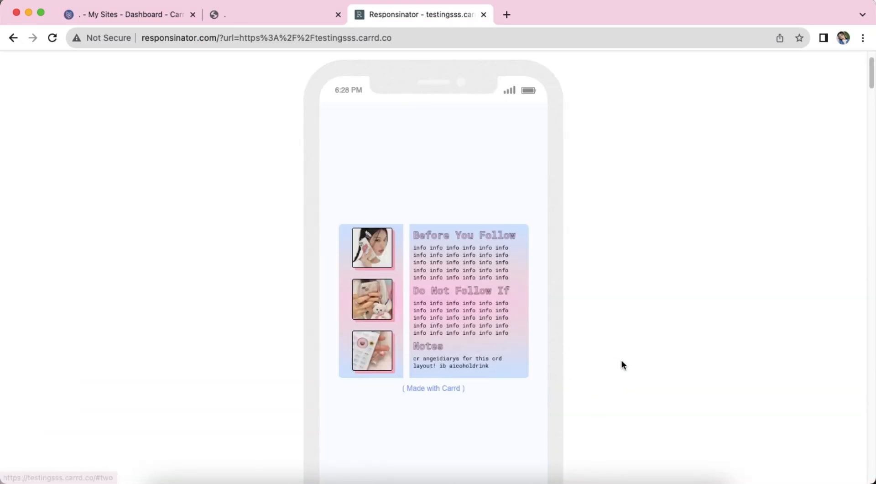
{"action": "left_click", "coordinate": [376, 254]}
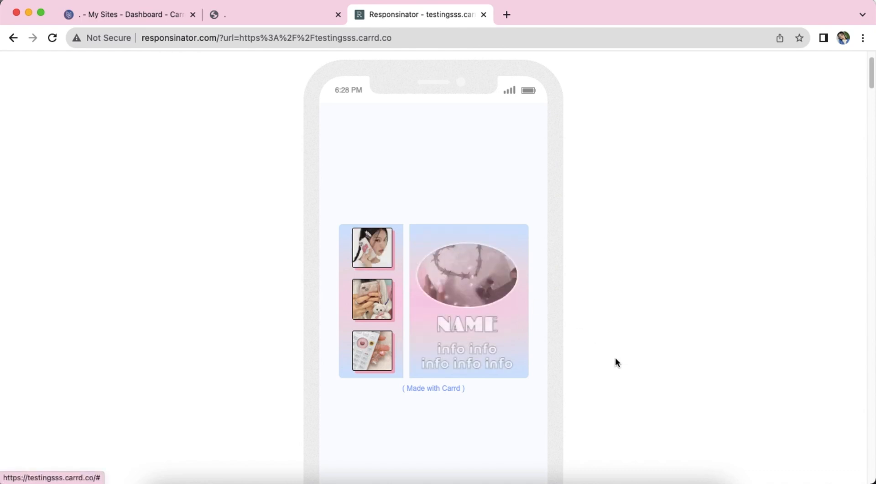